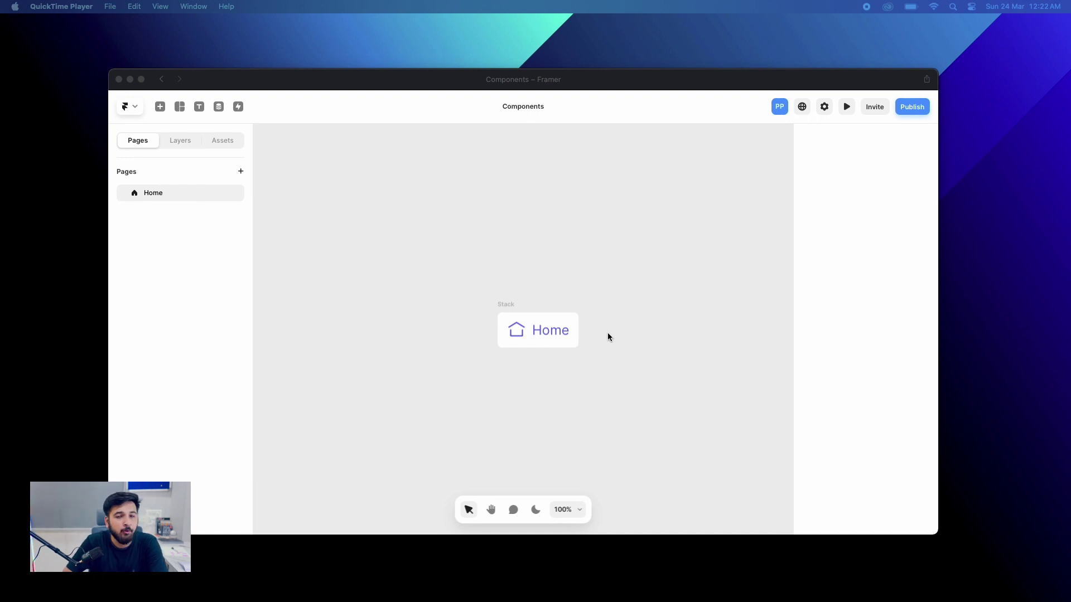
- Create a component named "Primary Button" from the Home stack on the canvas
left_click(508, 308)
left_click(509, 308)
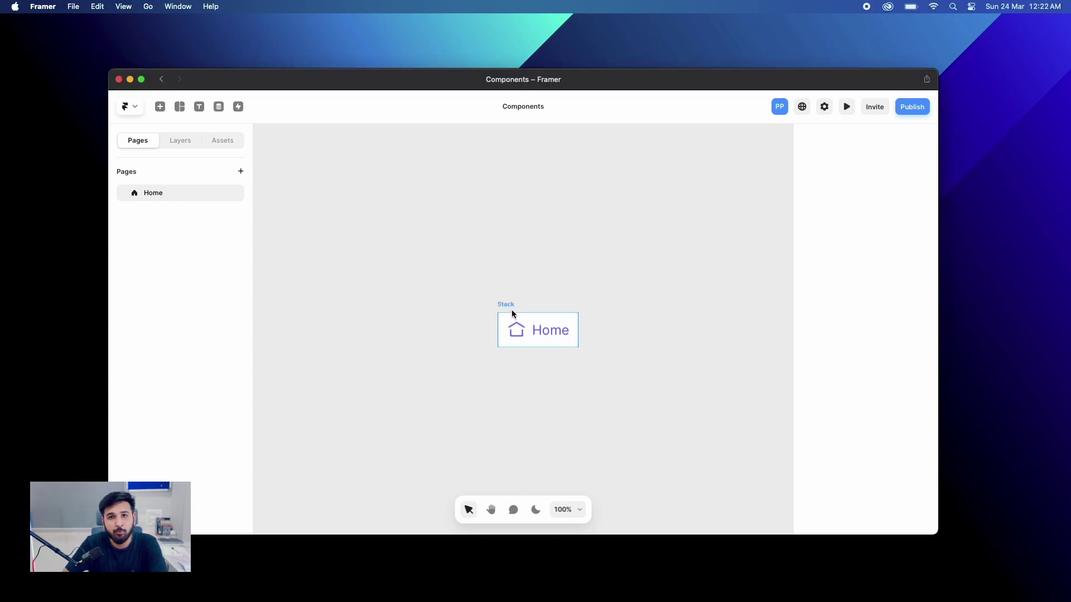
right_click(510, 308)
mouse_move(511, 307)
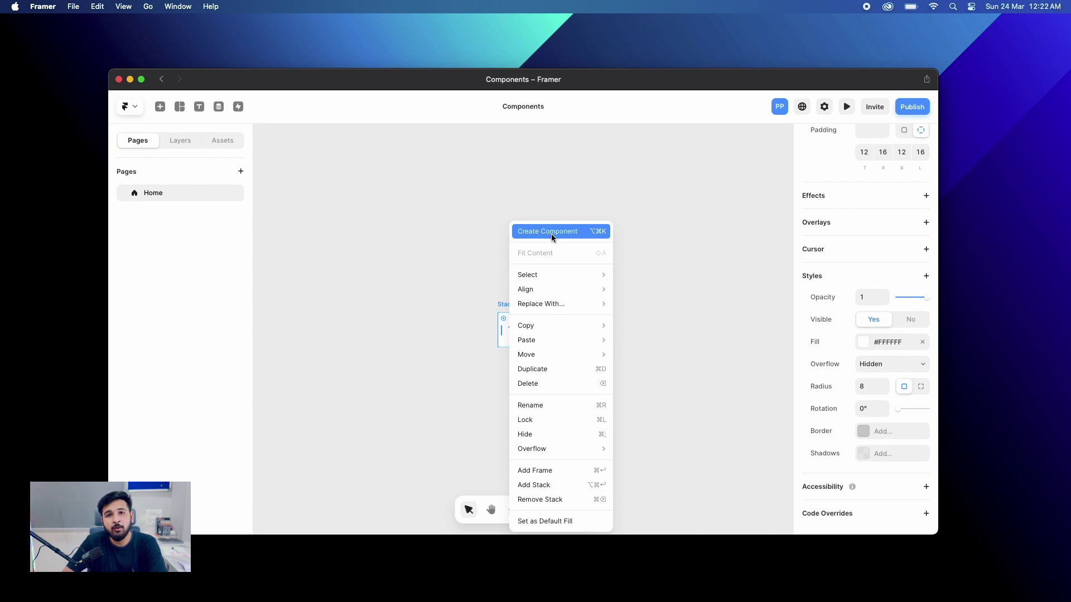
left_click(585, 233)
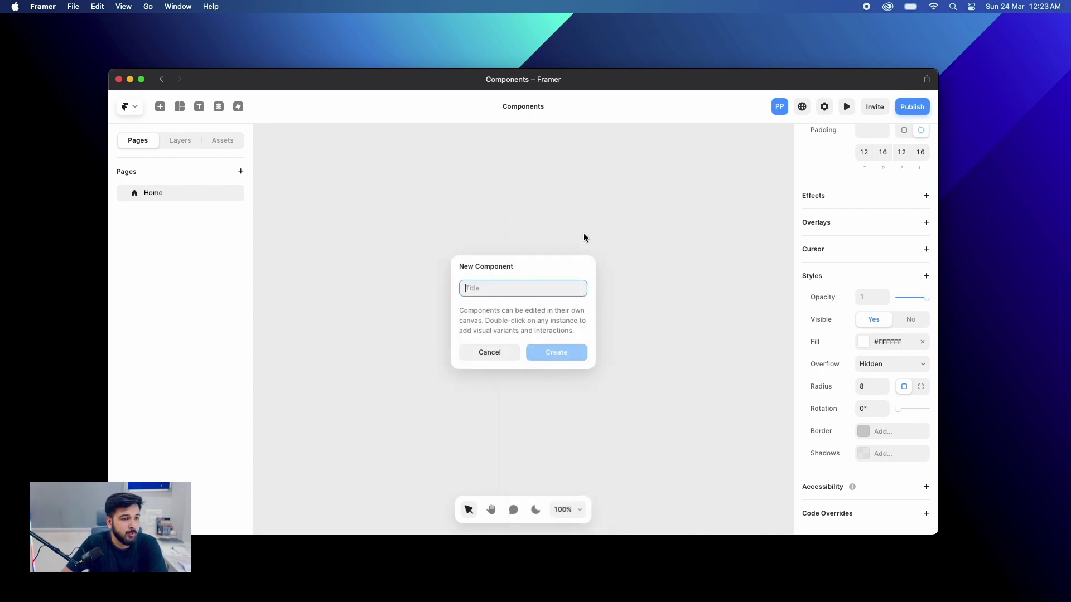
key("Caps_Lock")
type("P")
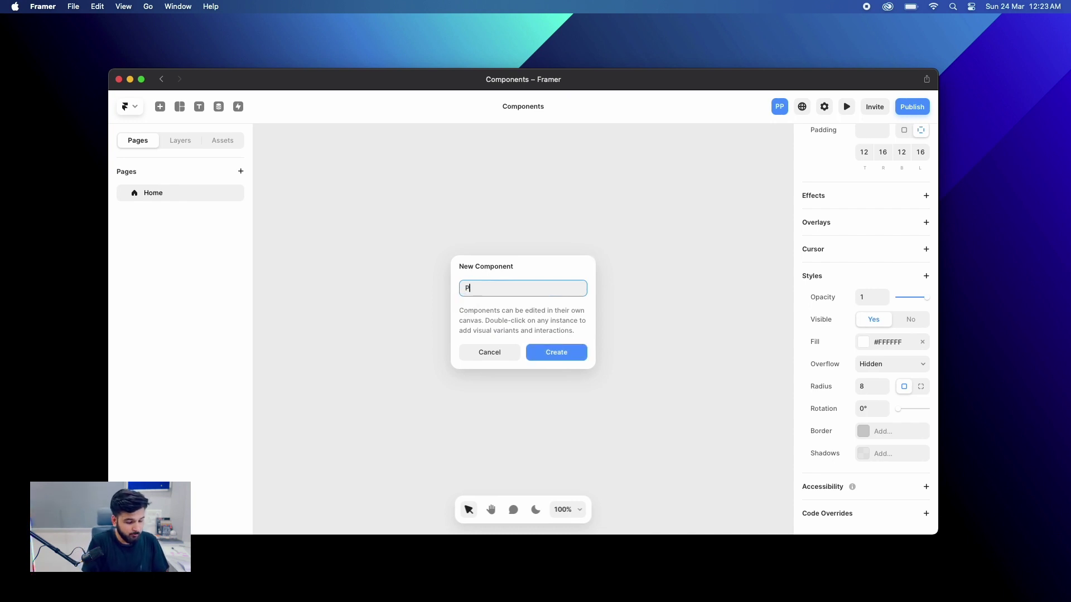
type("rimary")
key("Caps_Lock")
type("B")
key("Caps_Lock")
type("utton")
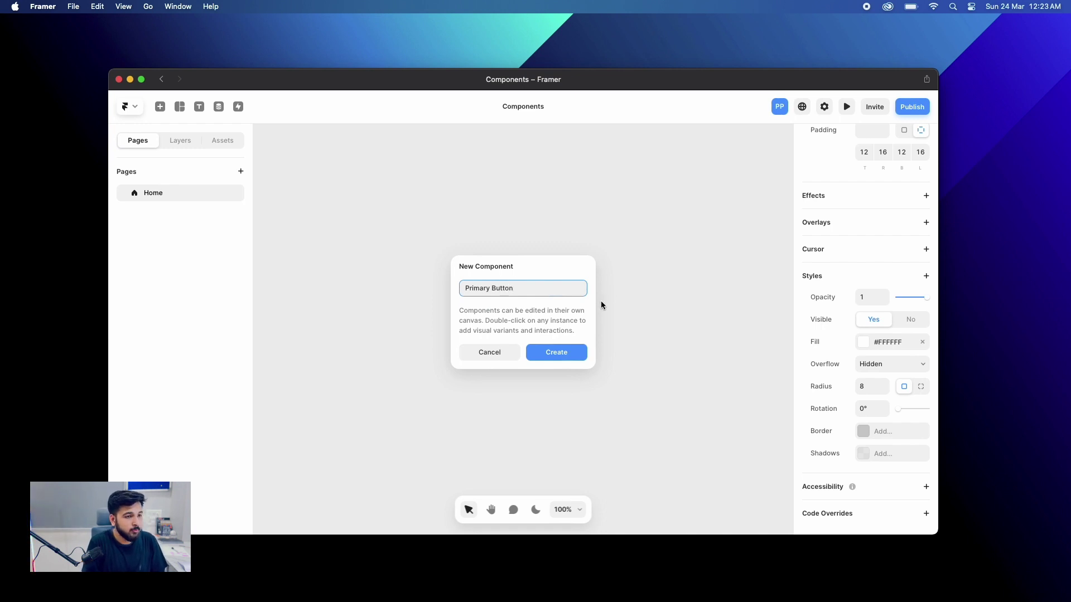
left_click(572, 345)
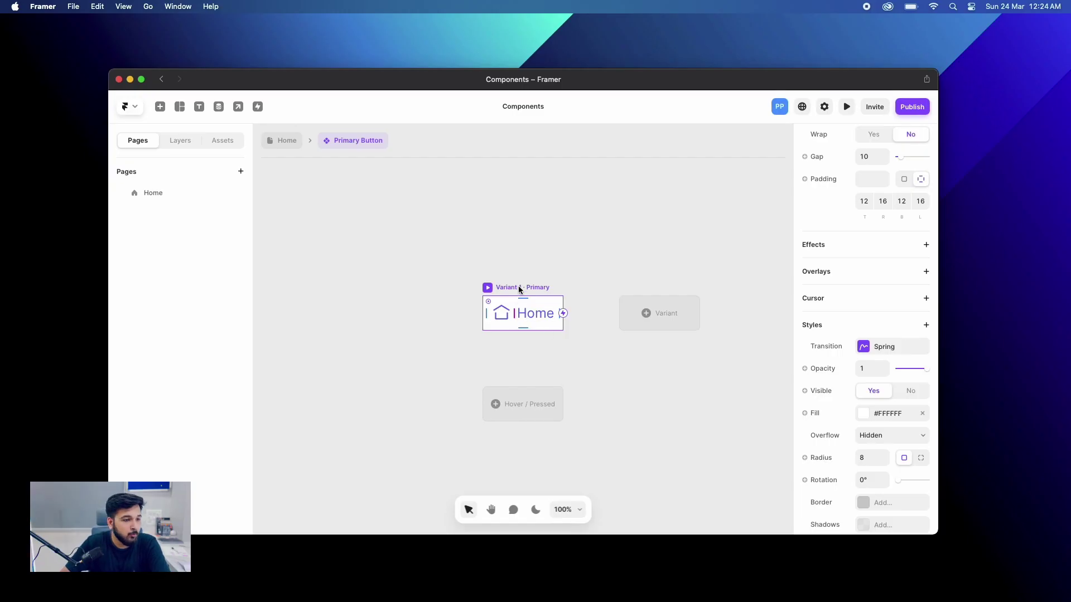
- Add a hover state to the primary variant and set its fill to #6666FF
left_click(498, 406)
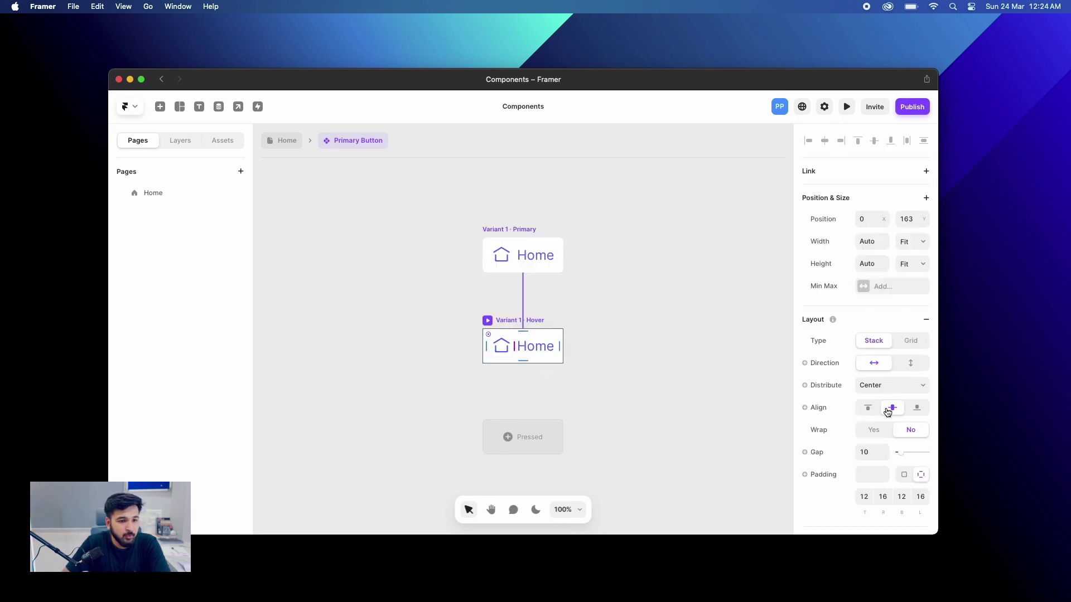
scroll(874, 470, "down", 5)
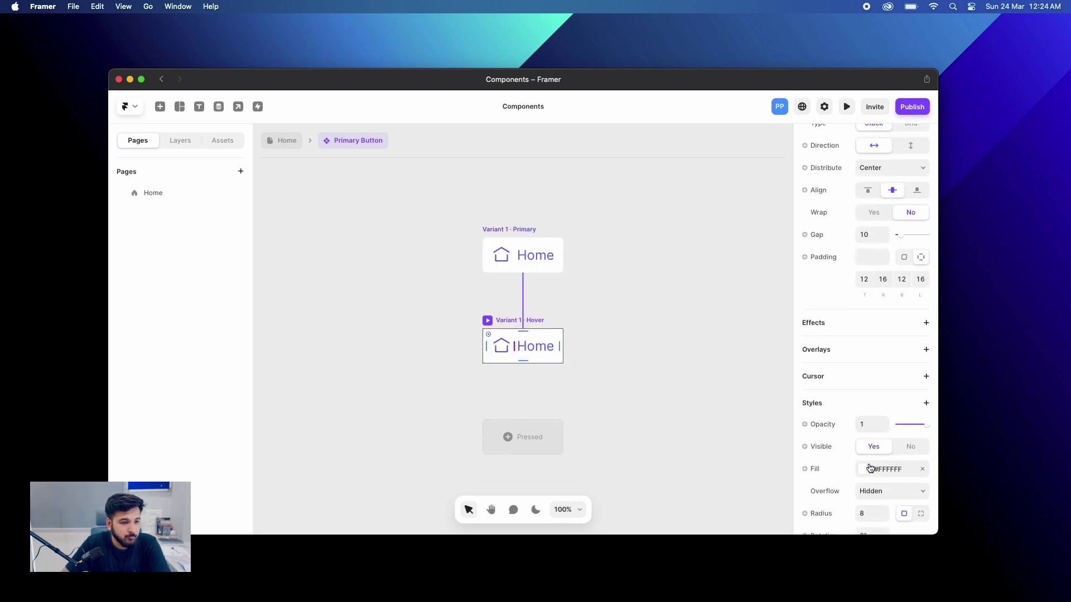
scroll(870, 468, "down", 2)
left_click(865, 422)
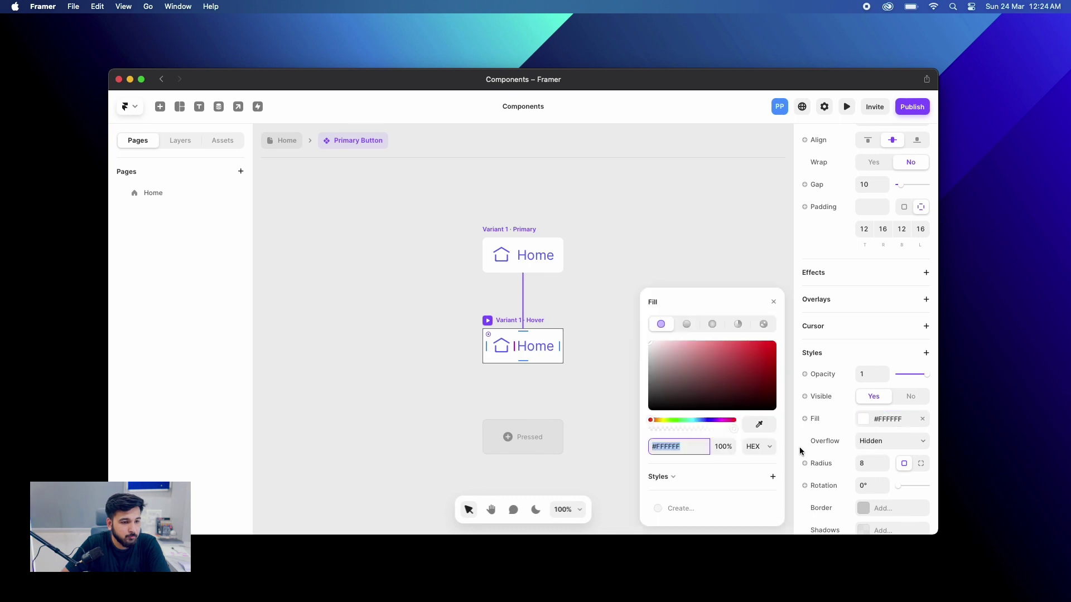
right_click(681, 449)
left_click(693, 450)
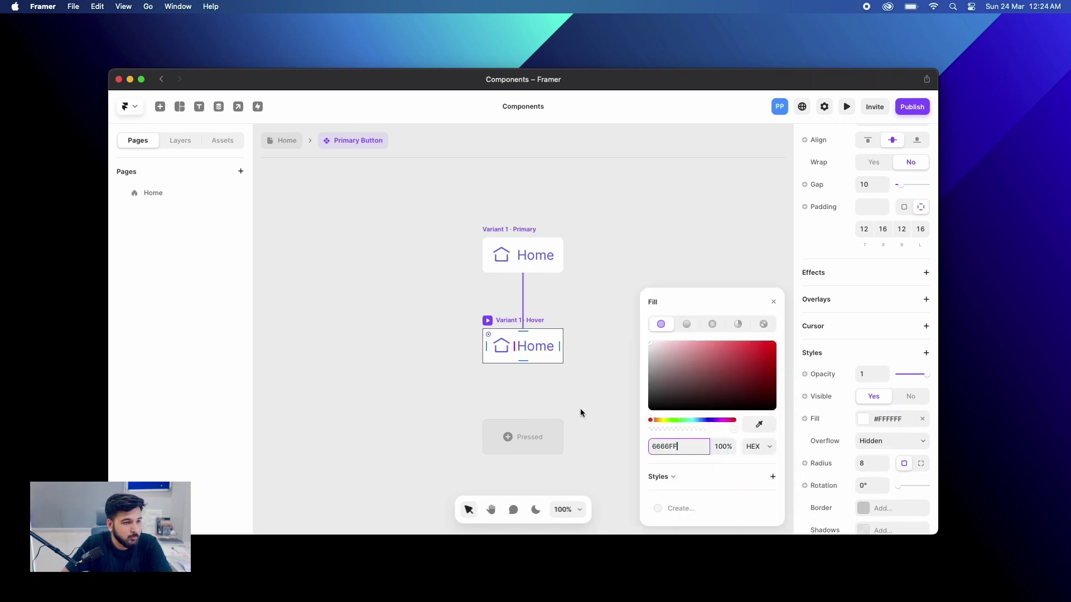
key("Return")
- Change the Home text in the Variant 1 hover state to white
left_click(535, 351)
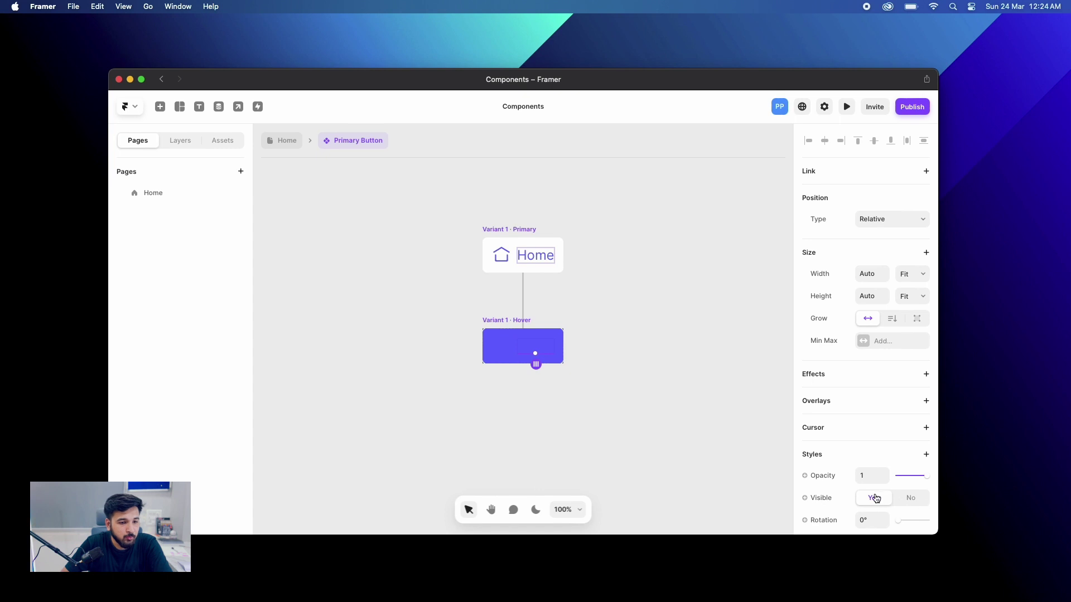
scroll(875, 498, "down", 4)
left_click(863, 451)
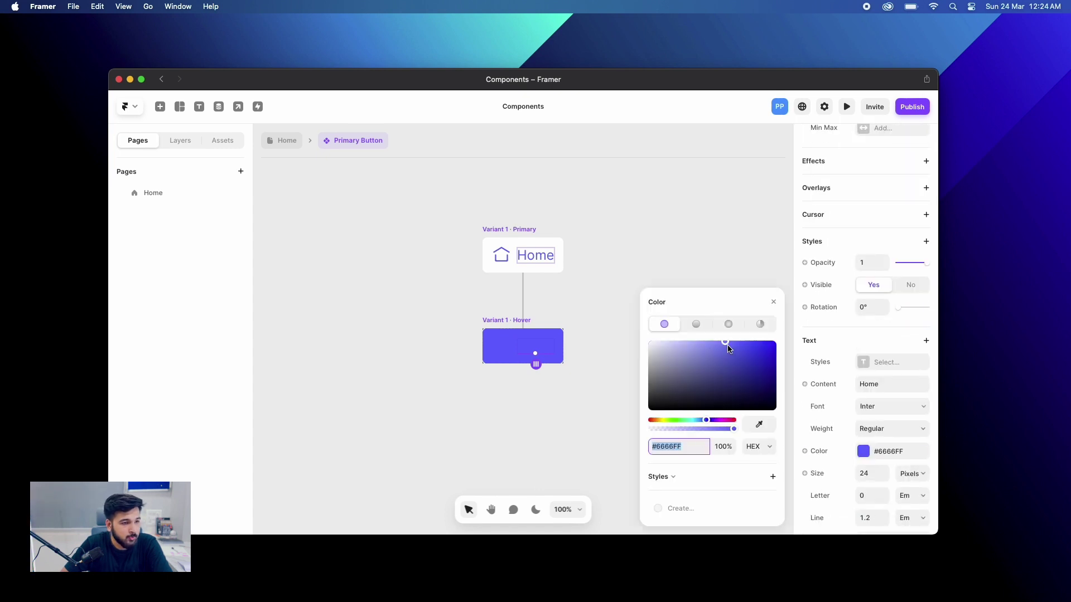
left_click_drag(728, 348, 625, 329)
- Set the house icon's color in the Variant 1 hover state to #FFFFFF
left_click(496, 346)
scroll(887, 495, "down", 1)
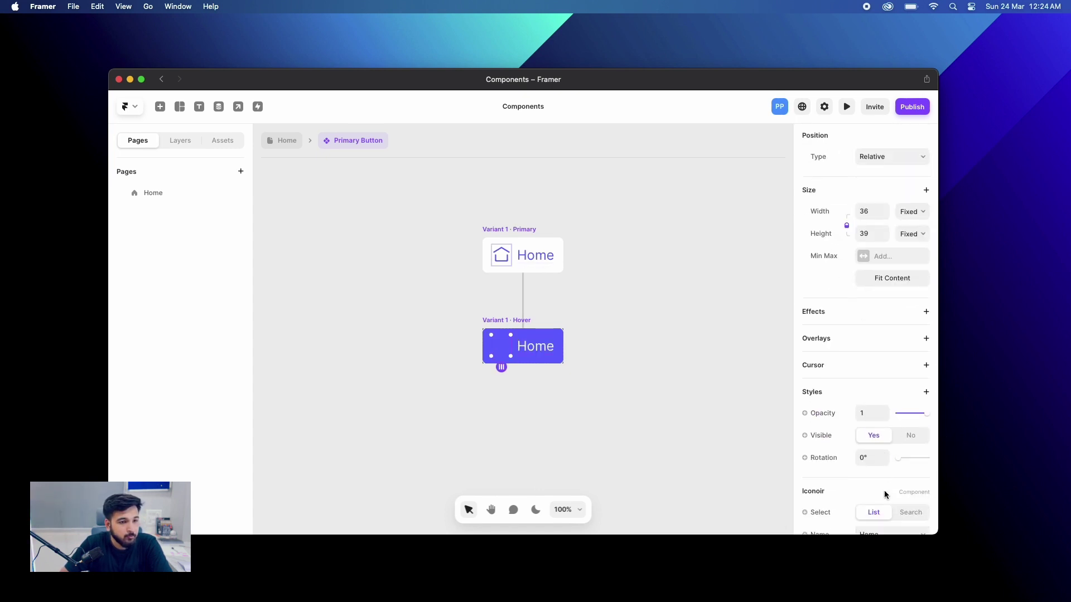
scroll(886, 494, "down", 3)
left_click(863, 480)
left_click_drag(724, 342, 593, 339)
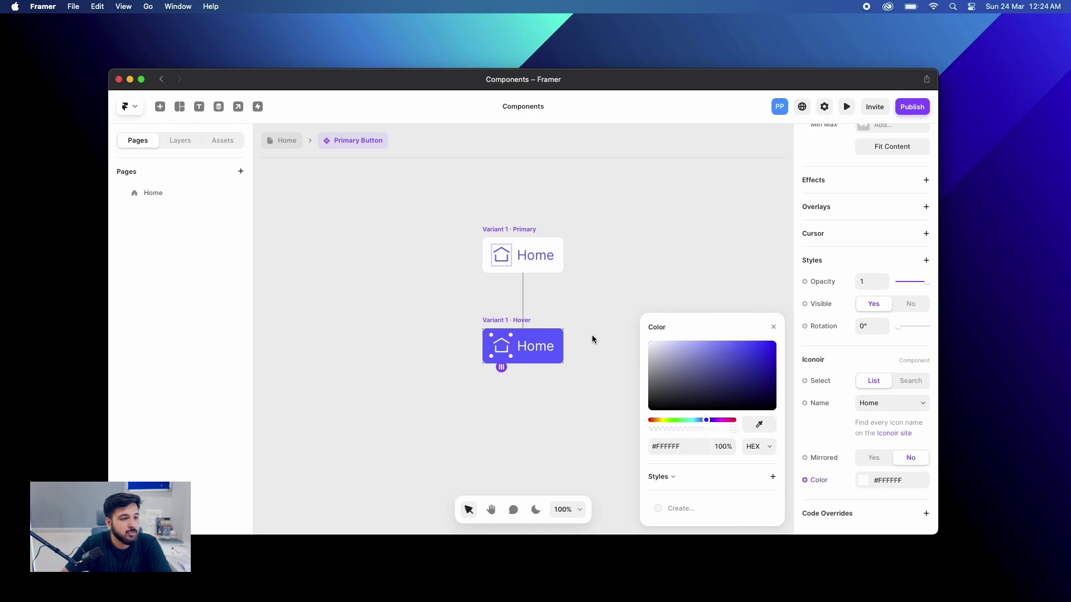
left_click(572, 422)
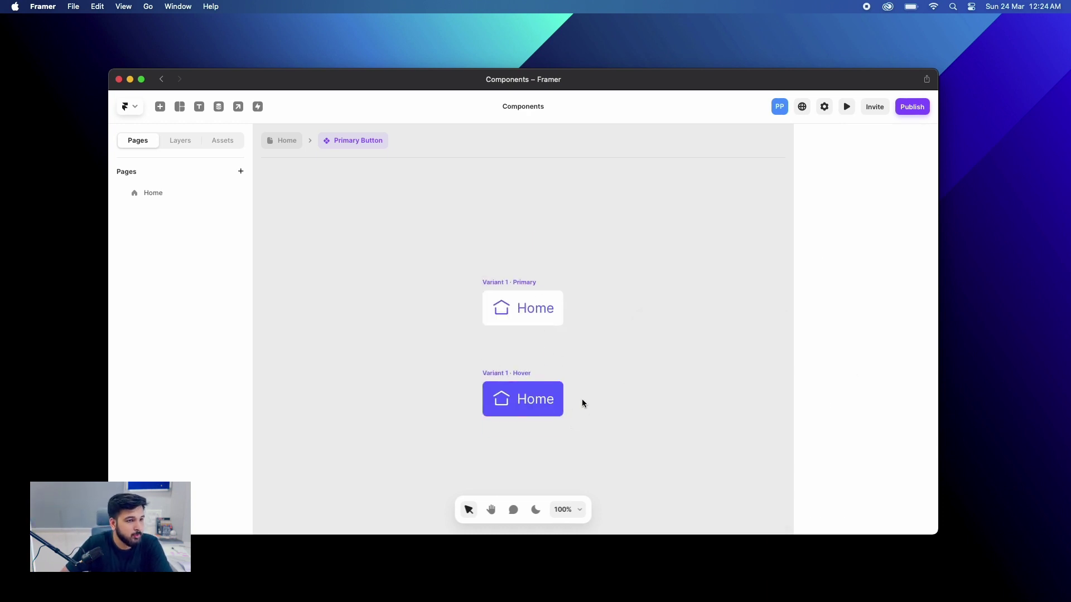
- Preview the primary variant to test its hover effect, and return to the component canvas
left_click(488, 282)
key("super+p")
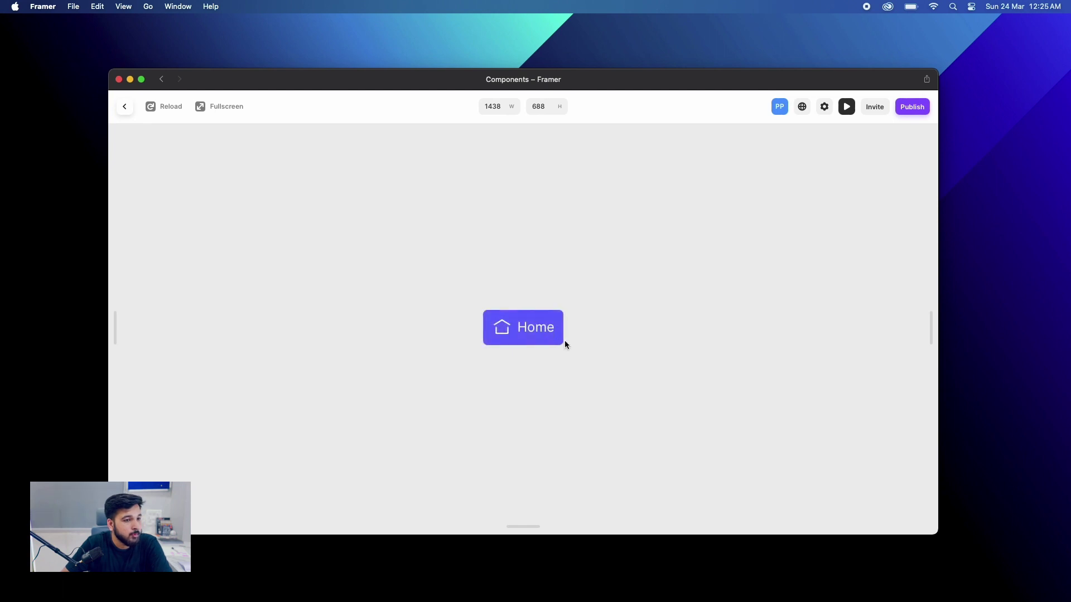
left_click(124, 113)
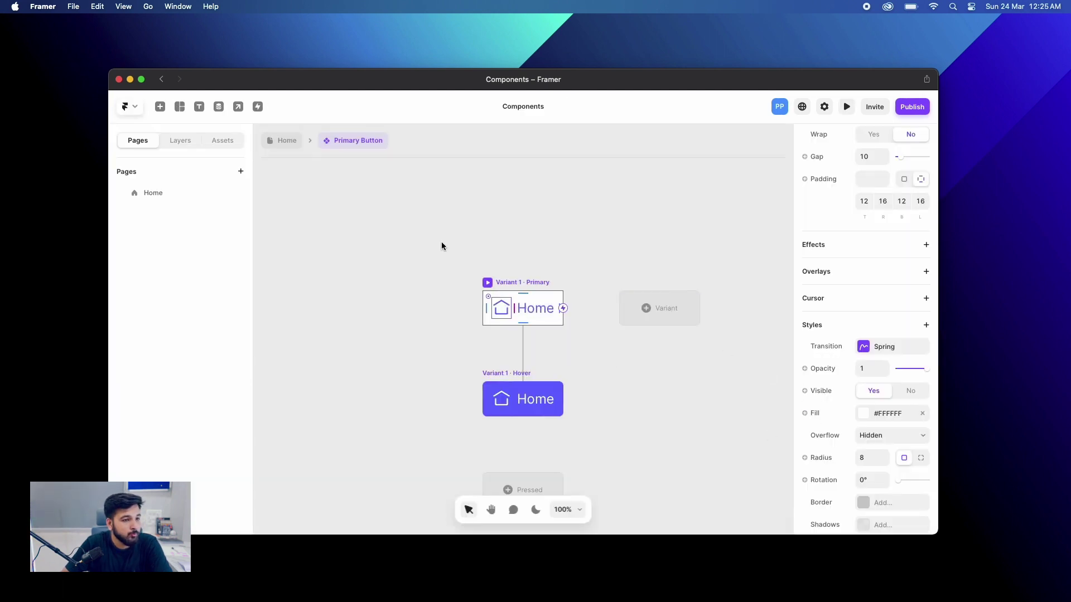
- Return to the Home page and look up Primary Button among the project's component assets
left_click(279, 146)
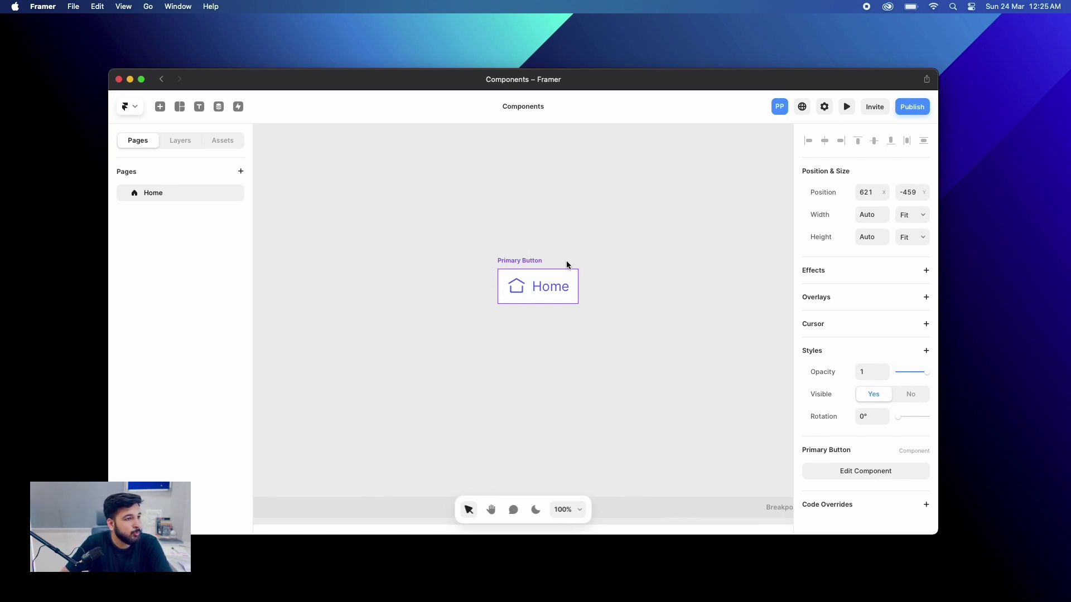
left_click(219, 144)
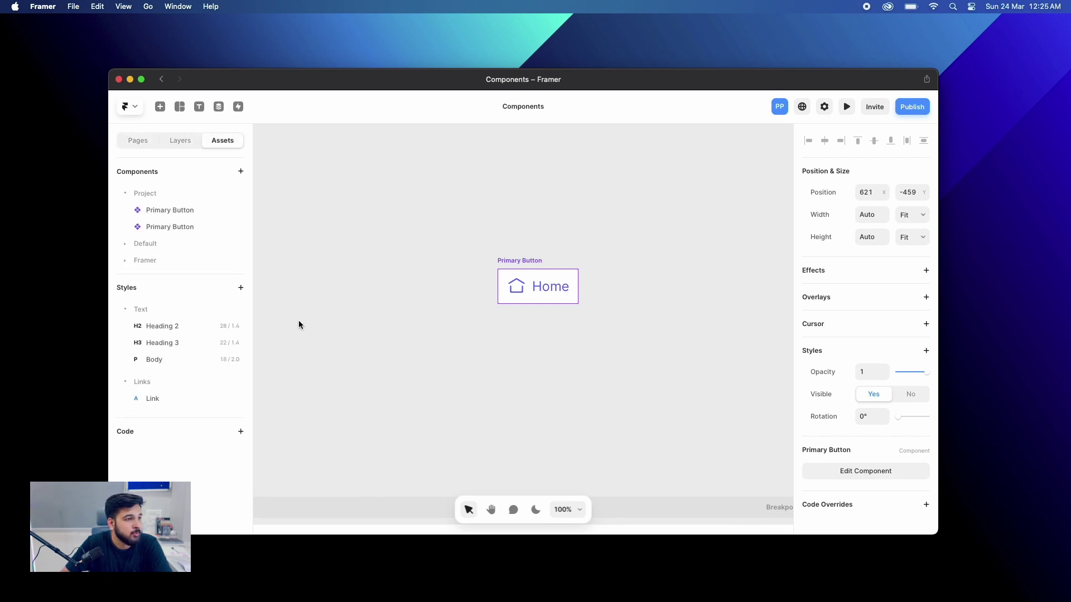
left_click(135, 150)
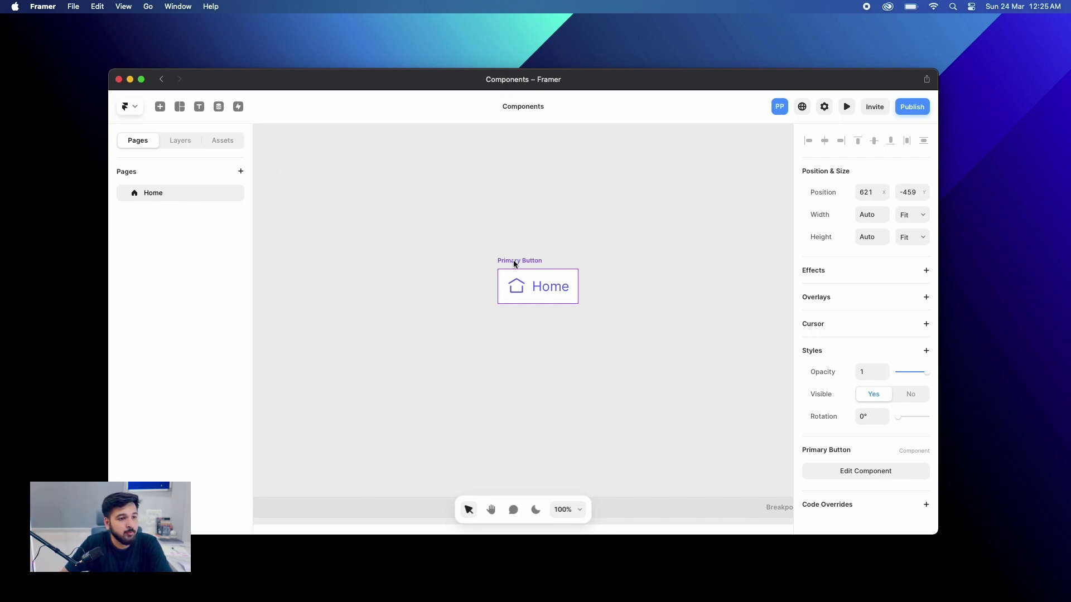
- Add a second variant to the Primary Button component and delete its Home text, leaving only the icon
double_click(546, 288)
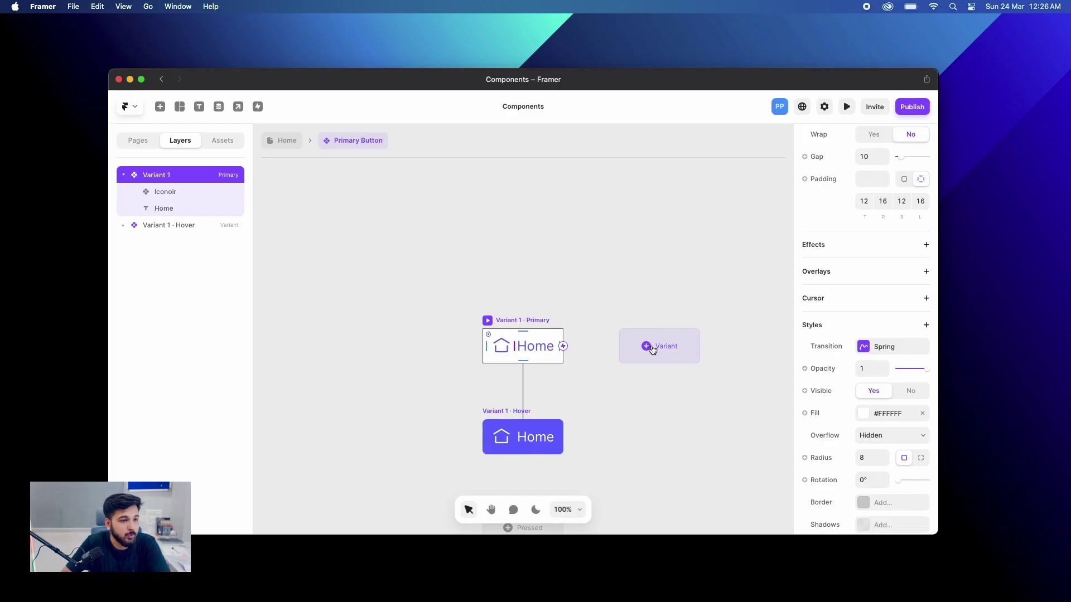
left_click(668, 348)
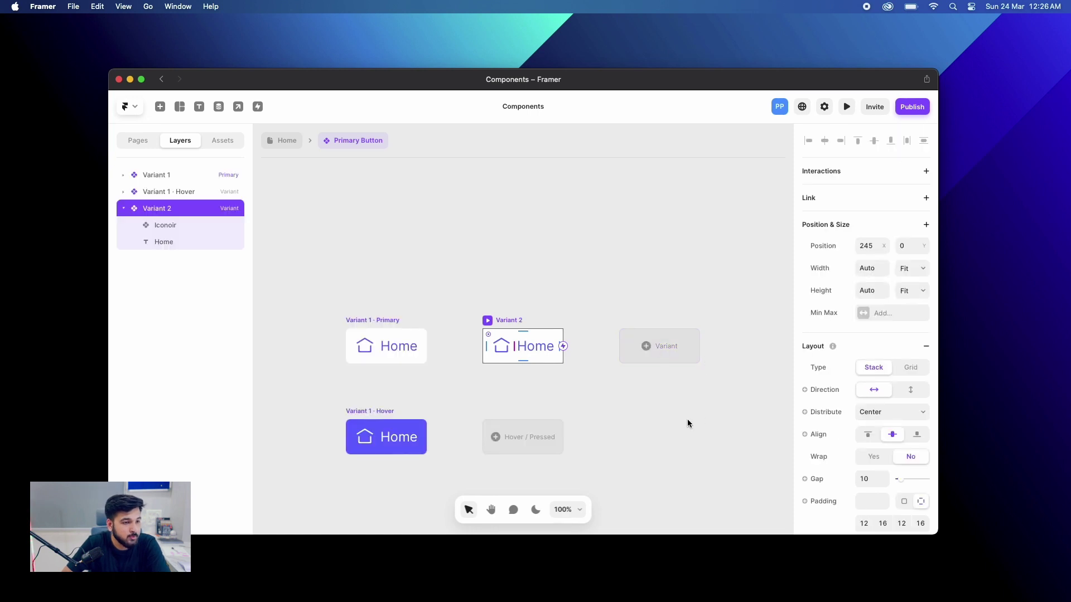
left_click(534, 349)
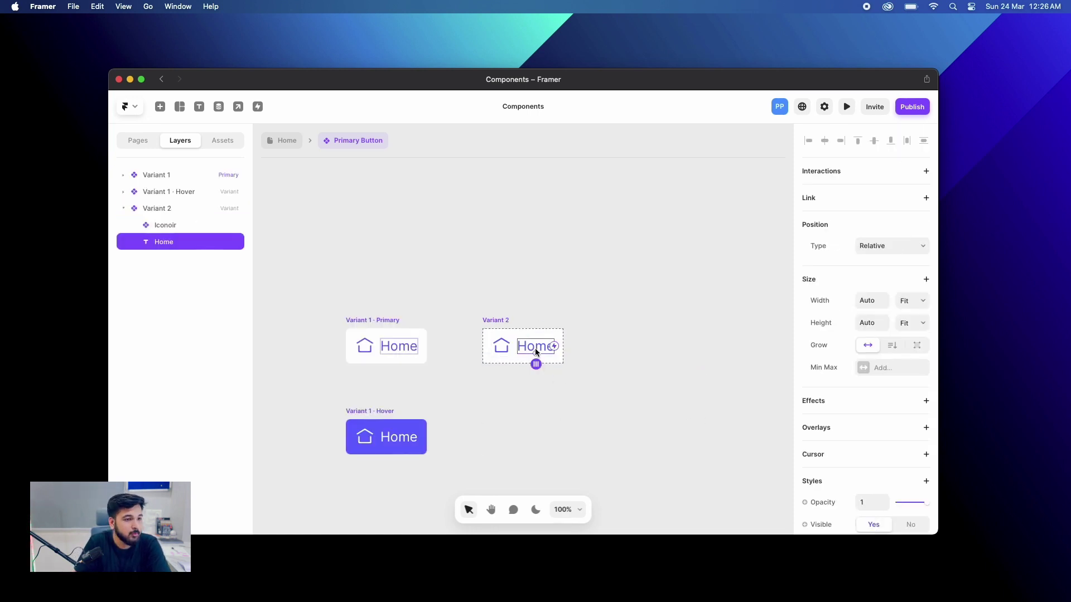
key("Delete")
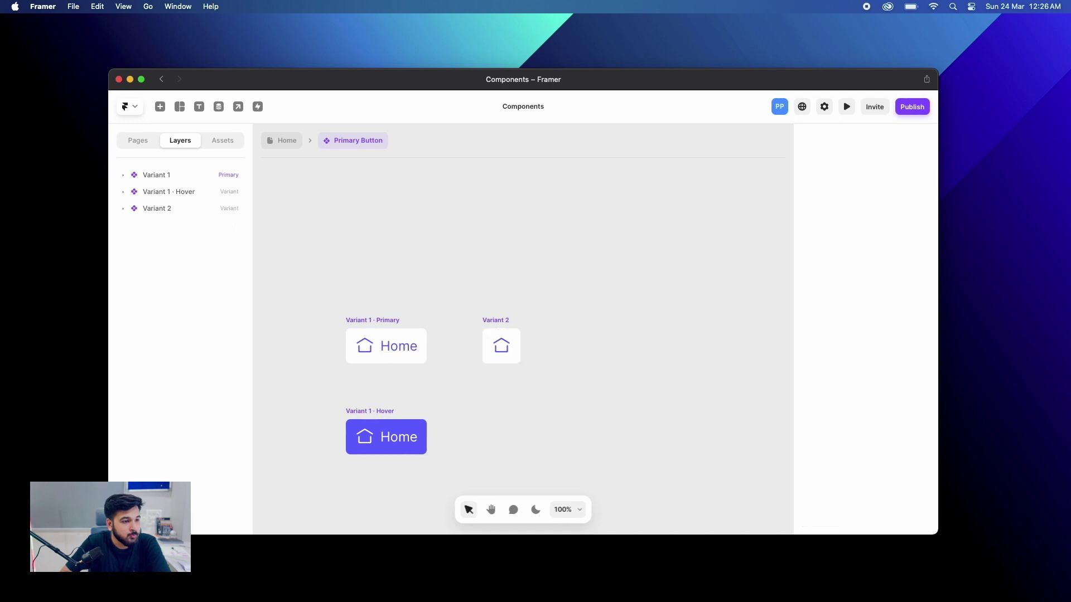
- Add a hover state to Variant 2 and set its fill to #6666FF
left_click(493, 319)
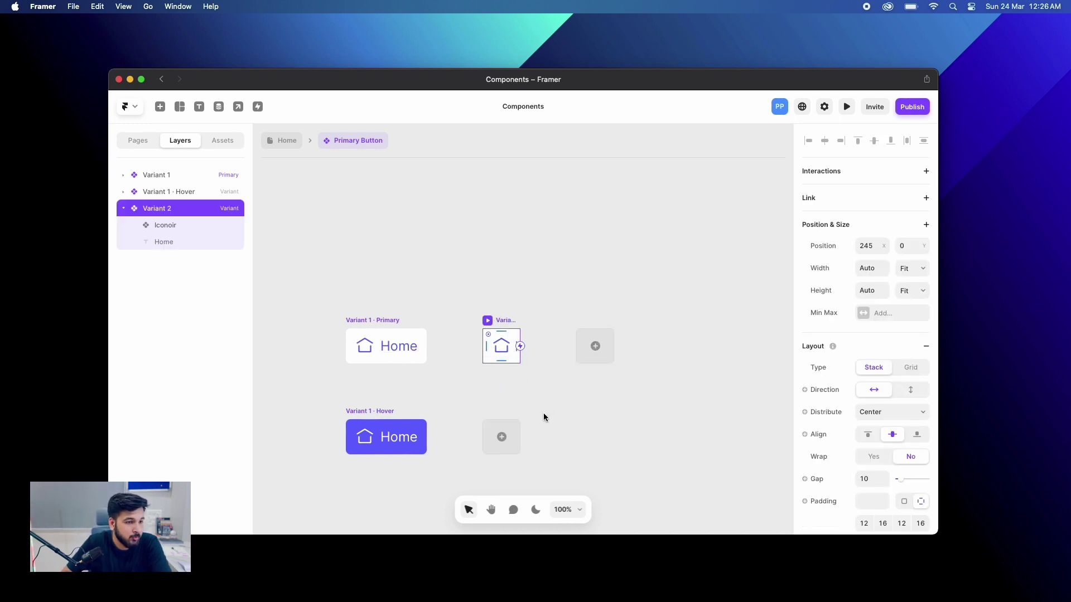
left_click(517, 443)
left_click(521, 444)
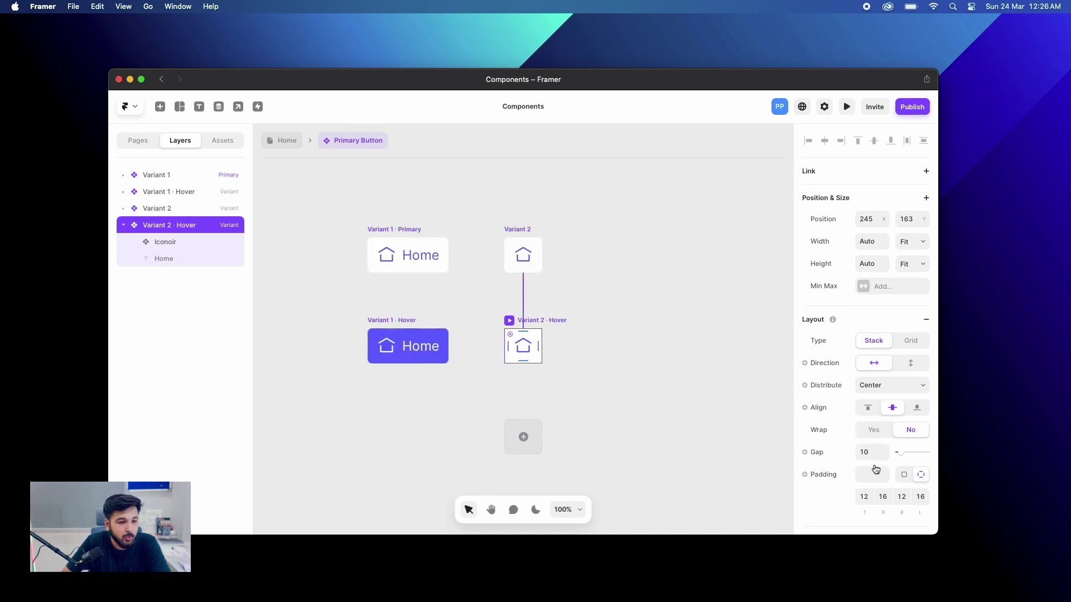
scroll(876, 469, "down", 5)
left_click(863, 478)
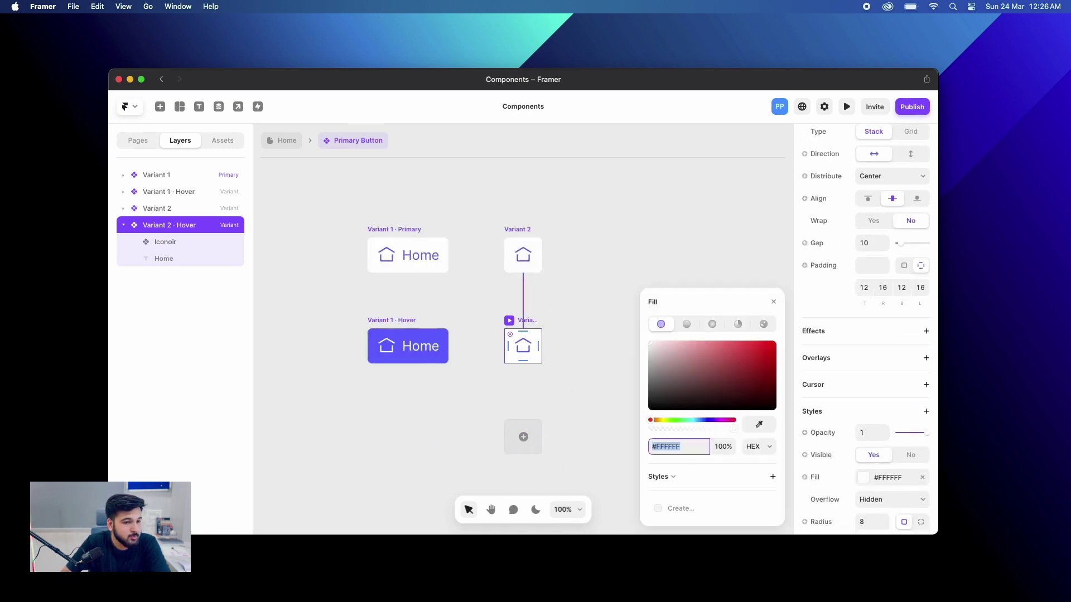
left_click(759, 424)
left_click(678, 446)
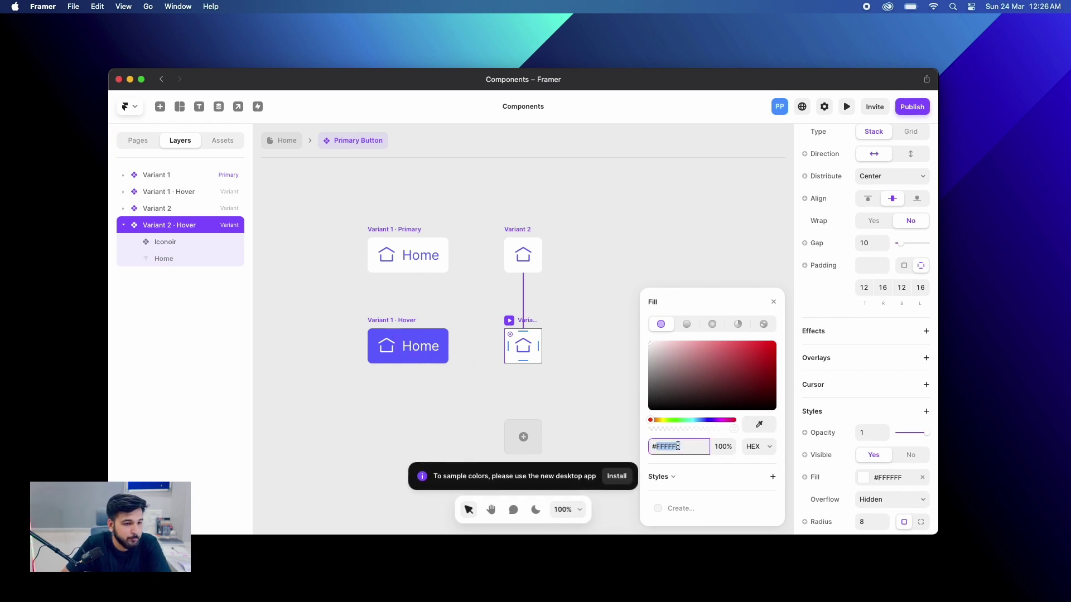
right_click(677, 446)
left_click(695, 450)
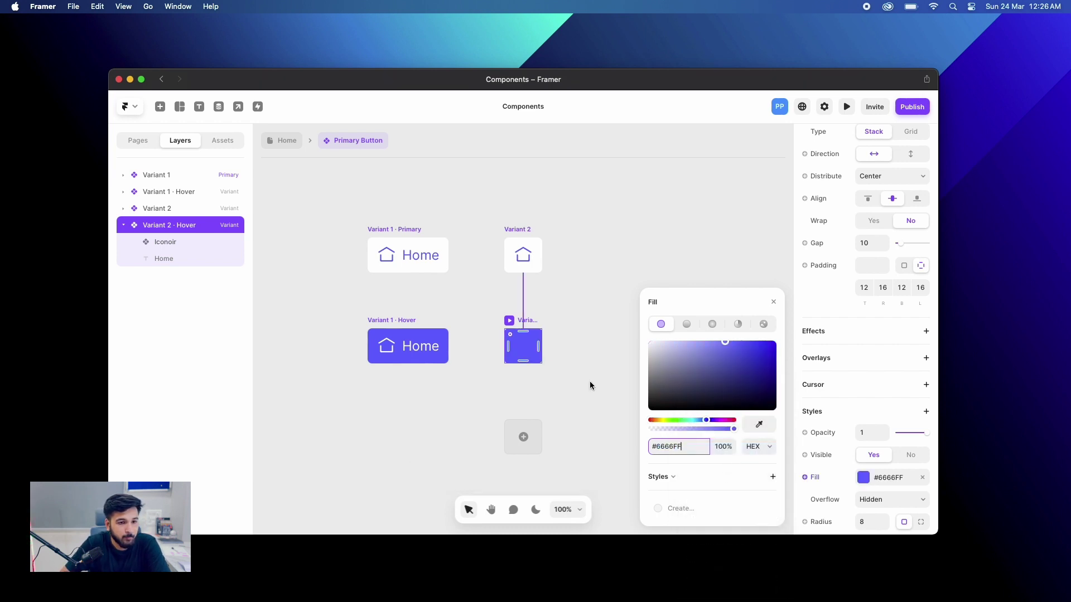
- Change the house icon in the Variant 2 hover state to white
left_click(529, 347)
scroll(892, 511, "down", 5)
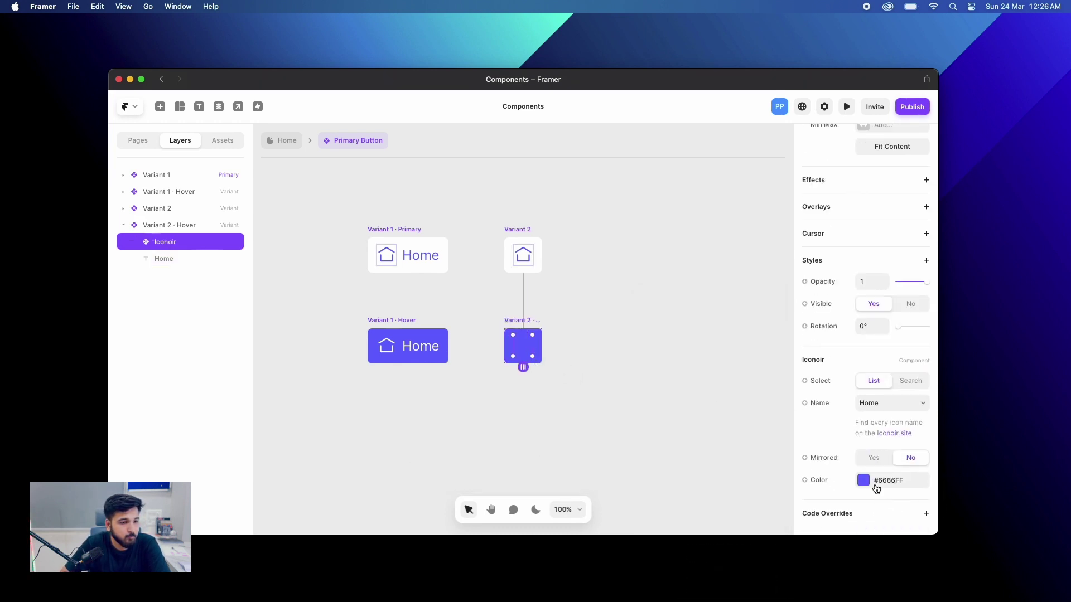
left_click(870, 483)
left_click(678, 450)
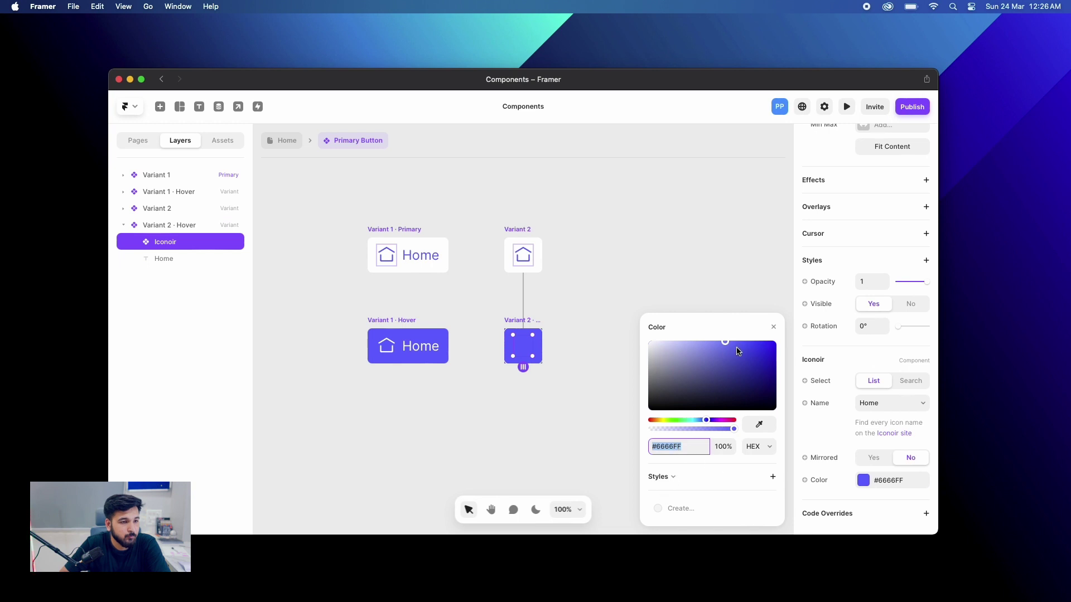
left_click_drag(725, 342, 656, 329)
left_click(614, 283)
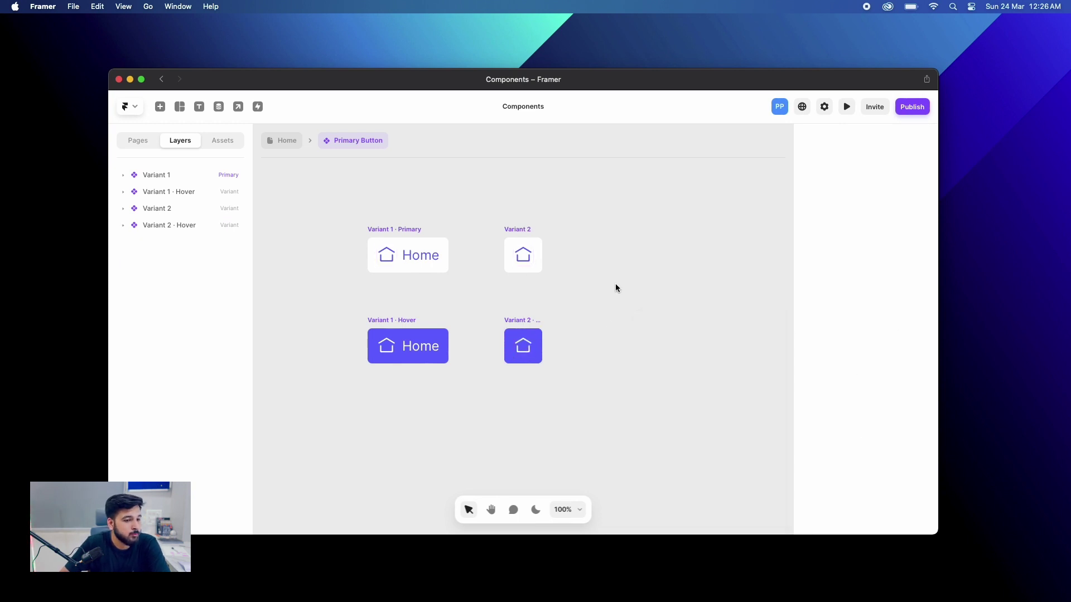
- Check the Primary Button instance on the Home page, then reopen the component and preview its icon-only Variant 2
key("Escape")
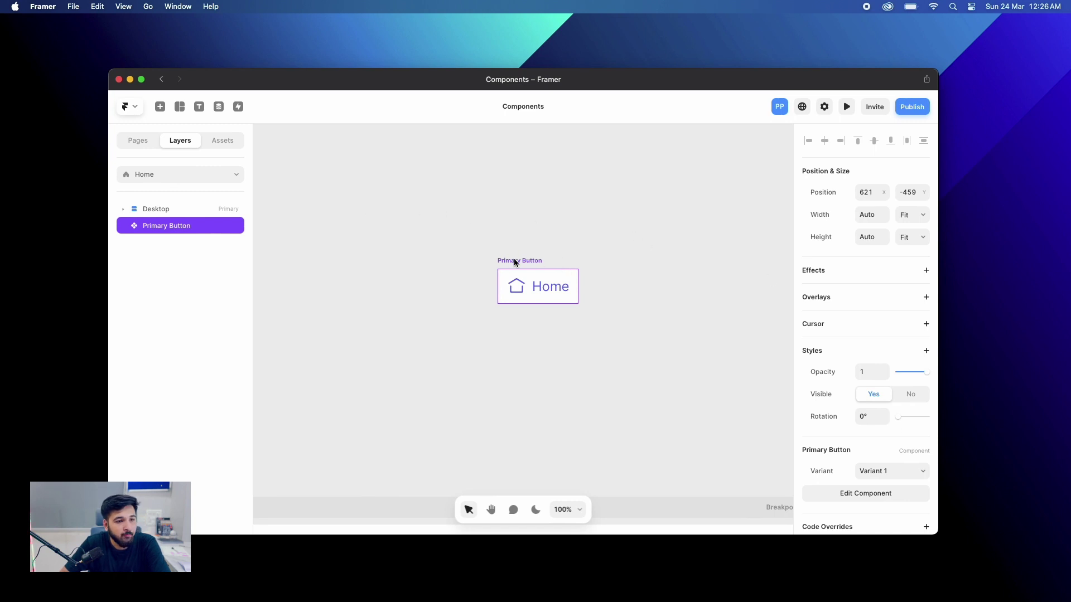
double_click(524, 287)
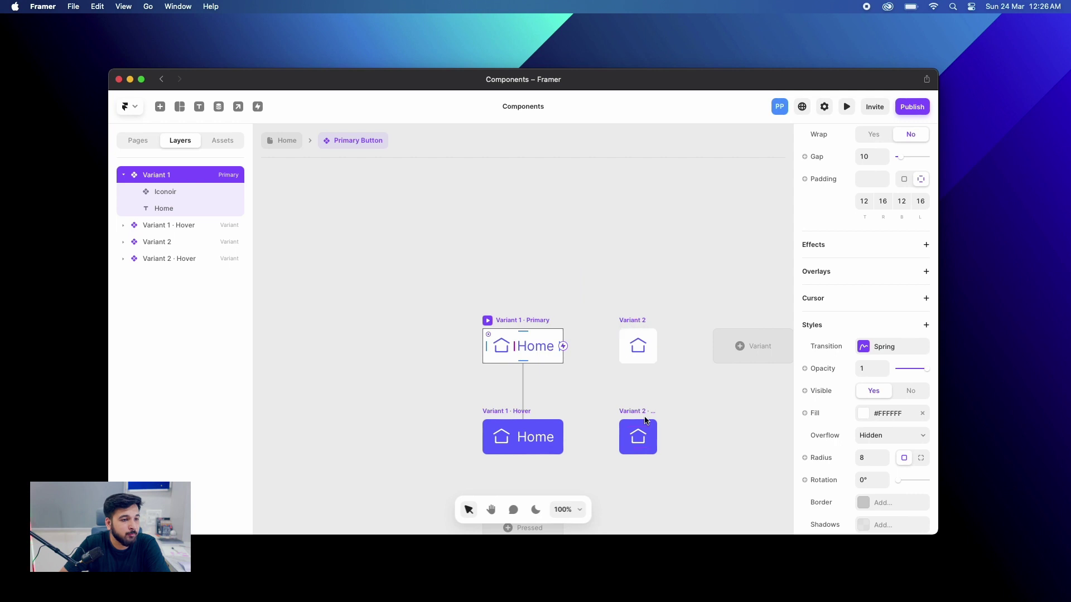
left_click(634, 319)
key("super+p")
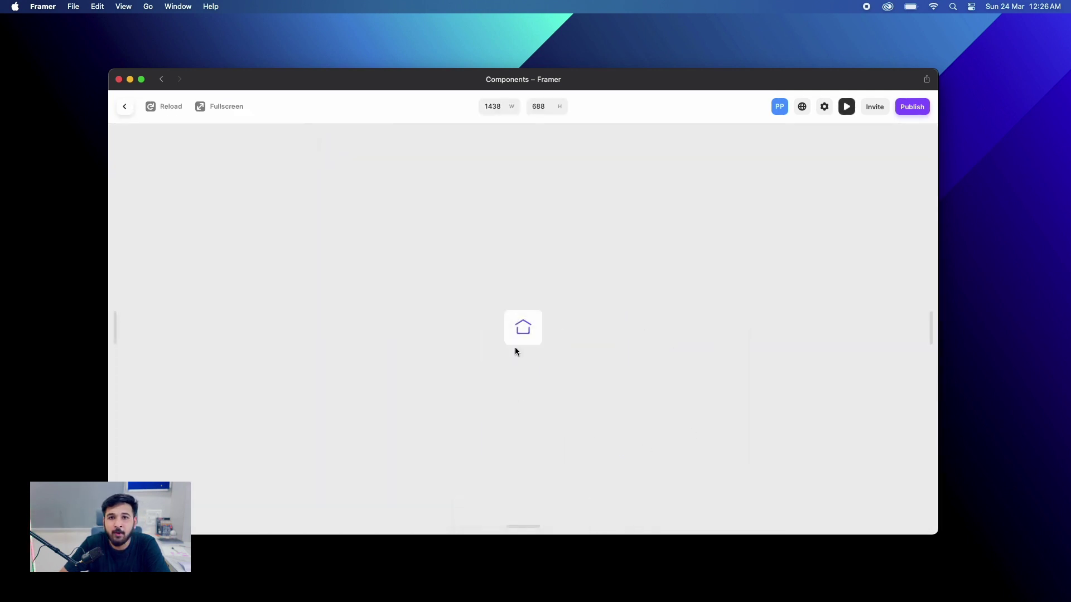
- Test the icon-only Variant 2 in the preview, close the preview and return to the Home page
left_click(530, 335)
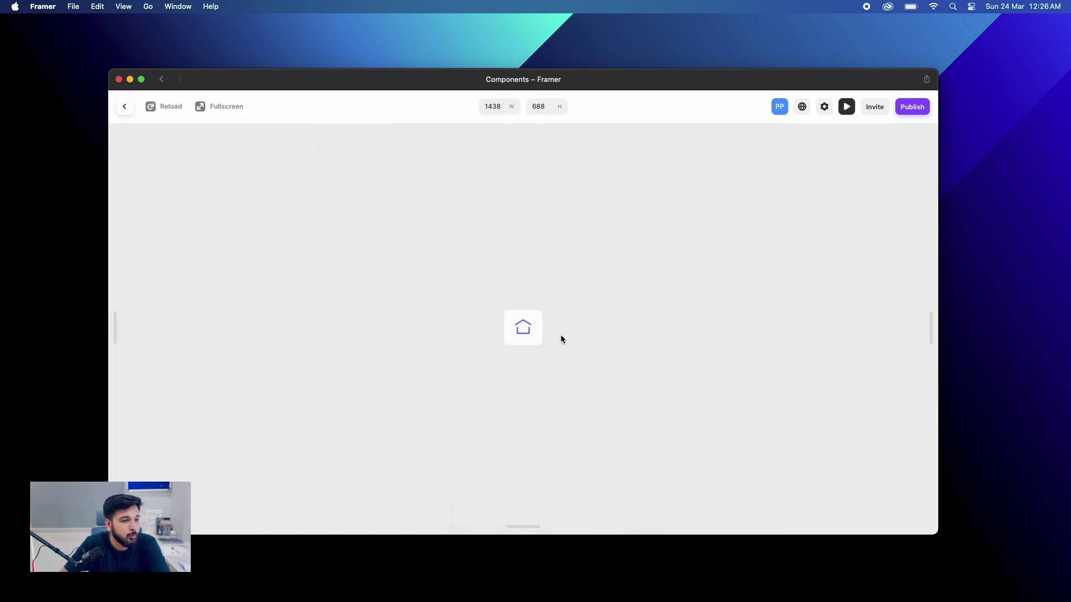
left_click(846, 106)
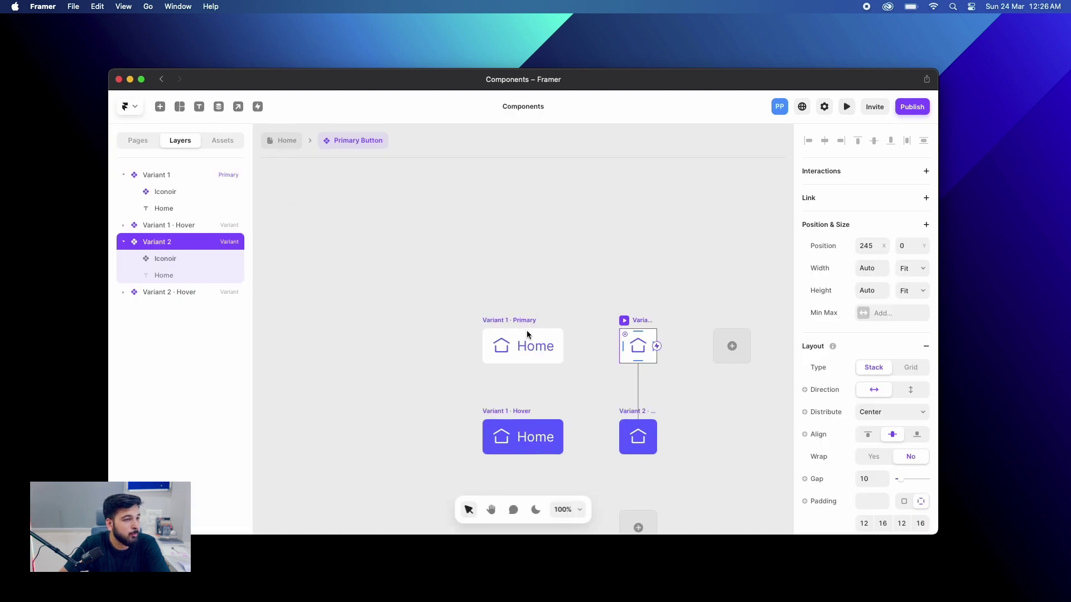
left_click(268, 146)
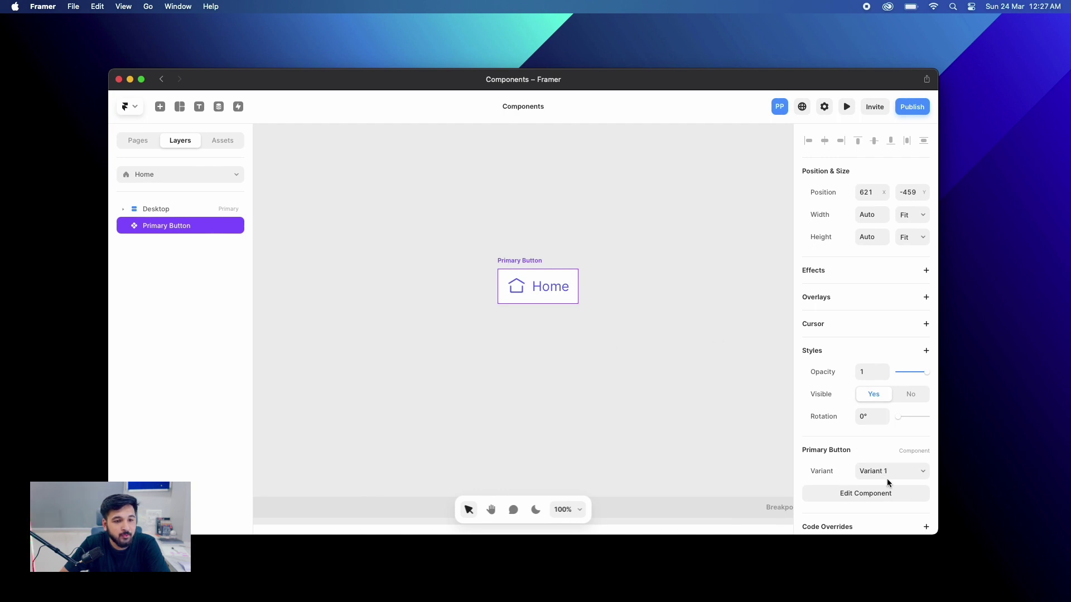
- Switch the Primary Button instance on the Home page to Variant 2 and back to Variant 1
scroll(886, 479, "down", 1)
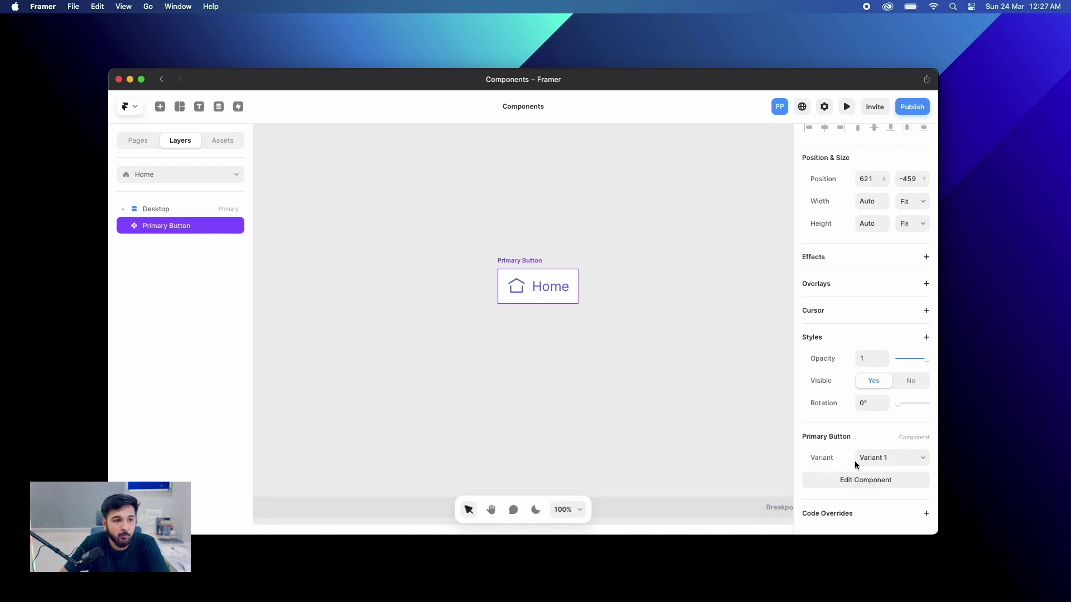
left_click(899, 459)
left_click(884, 468)
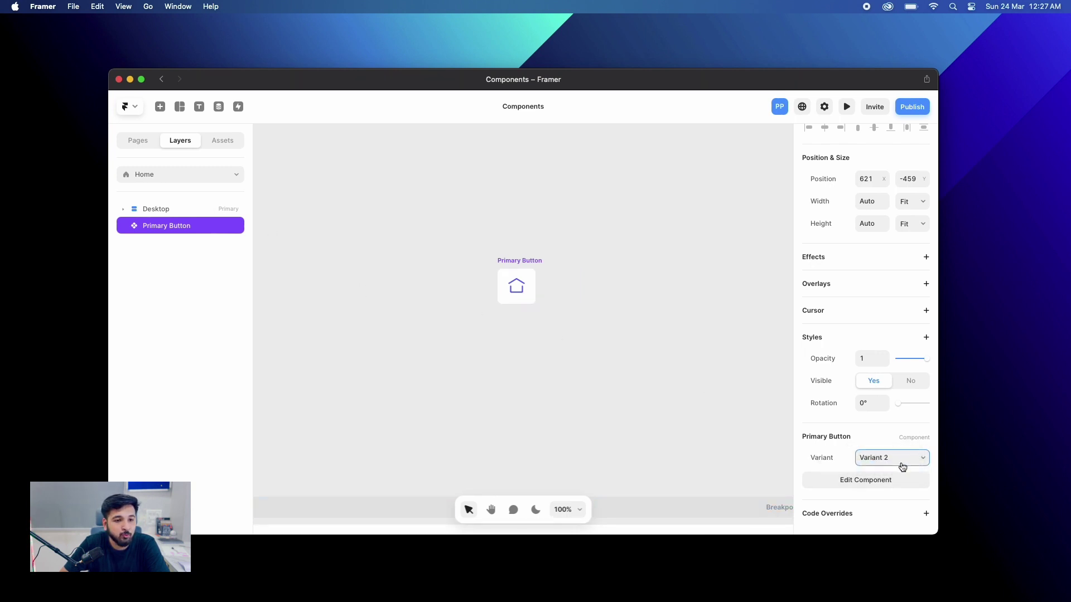
left_click(893, 463)
left_click(885, 462)
left_click(885, 461)
left_click(739, 389)
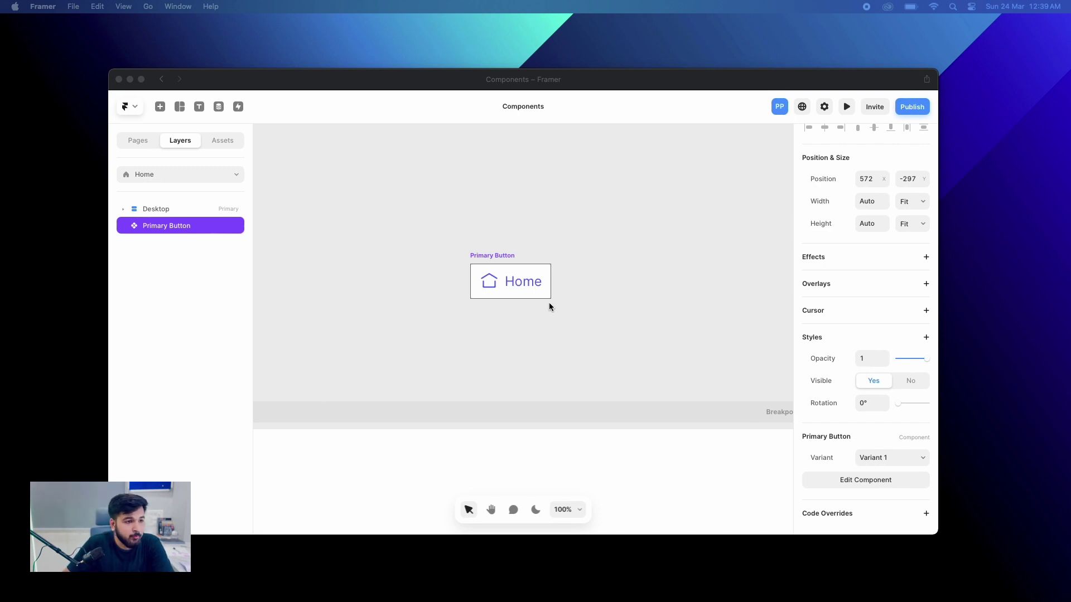
- In the Primary Button component, create a plain text variable named "Button's Name" for the content of Variant 1's Home text
double_click(521, 286)
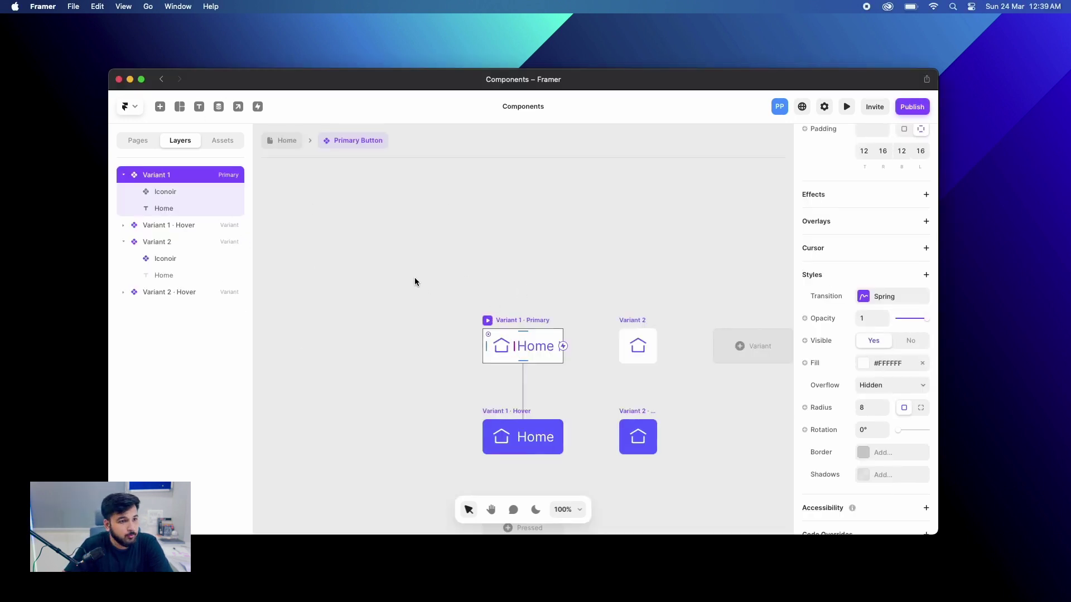
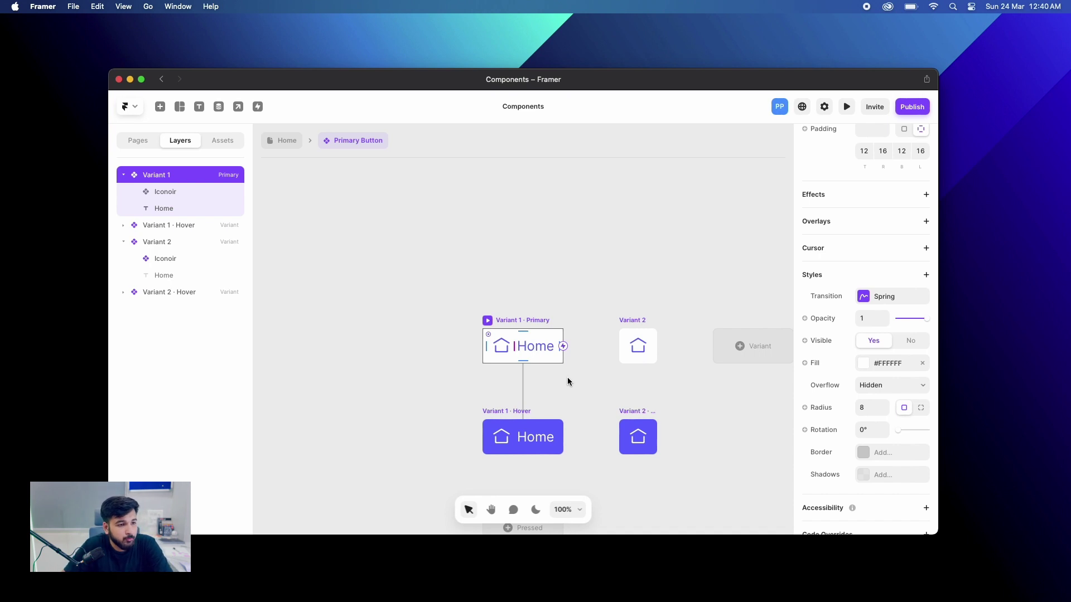
left_click(541, 350)
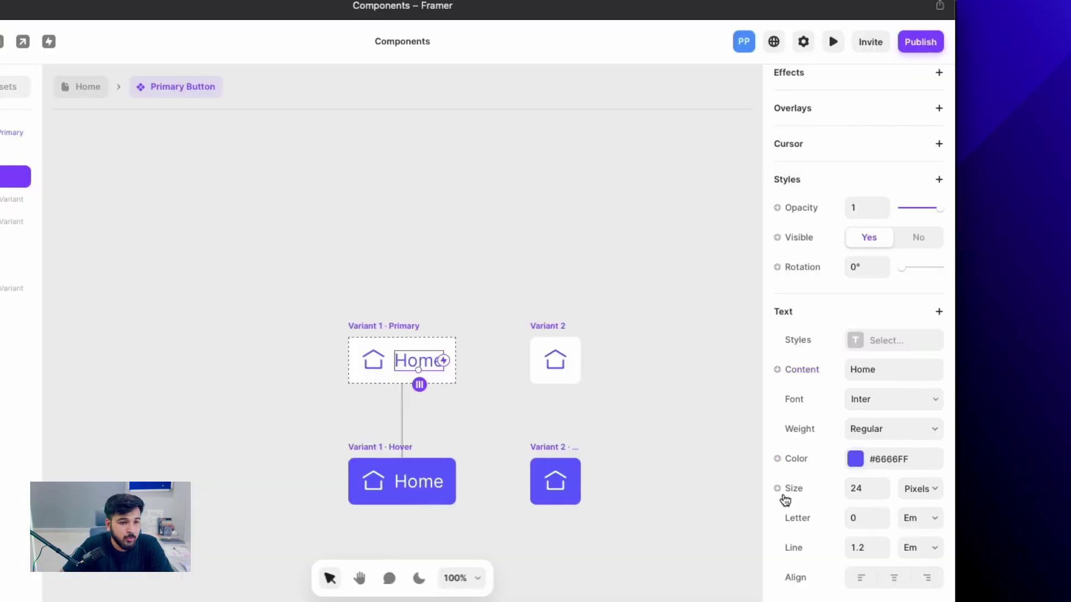
left_click(777, 370)
mouse_move(798, 397)
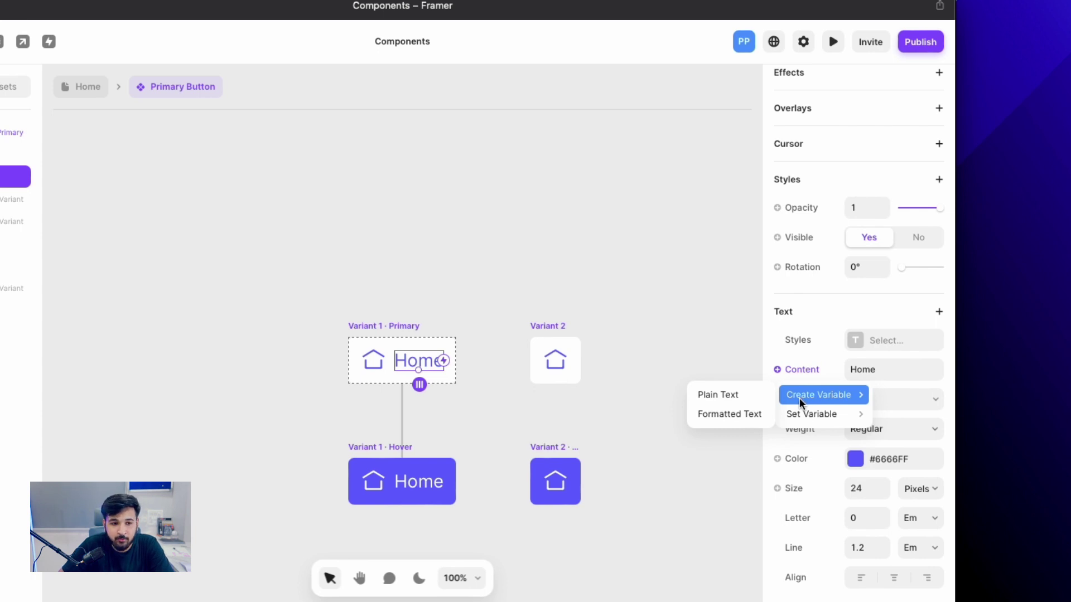
left_click(751, 396)
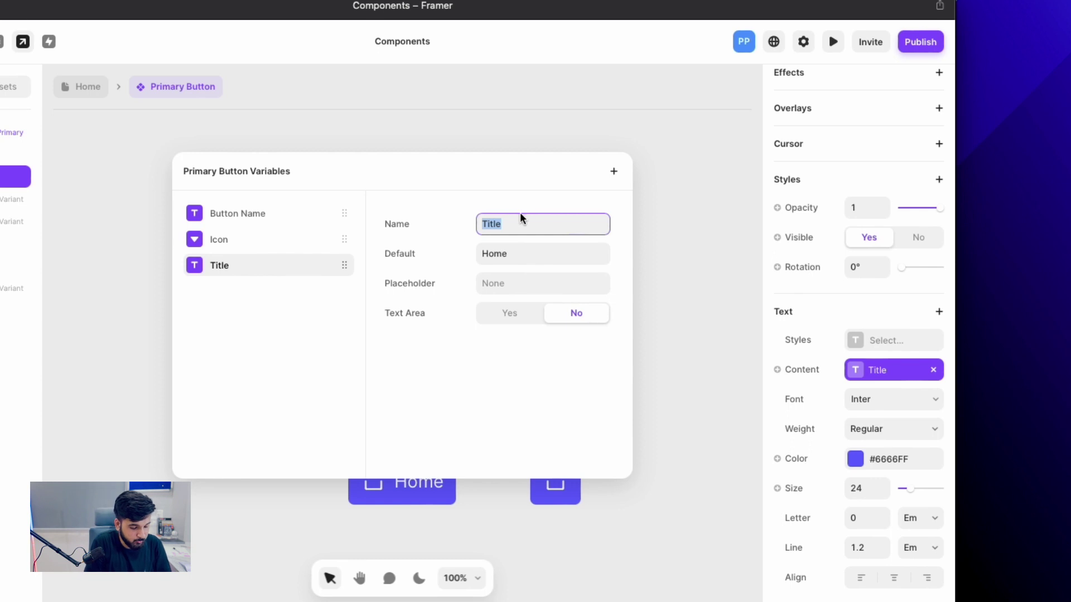
type("B")
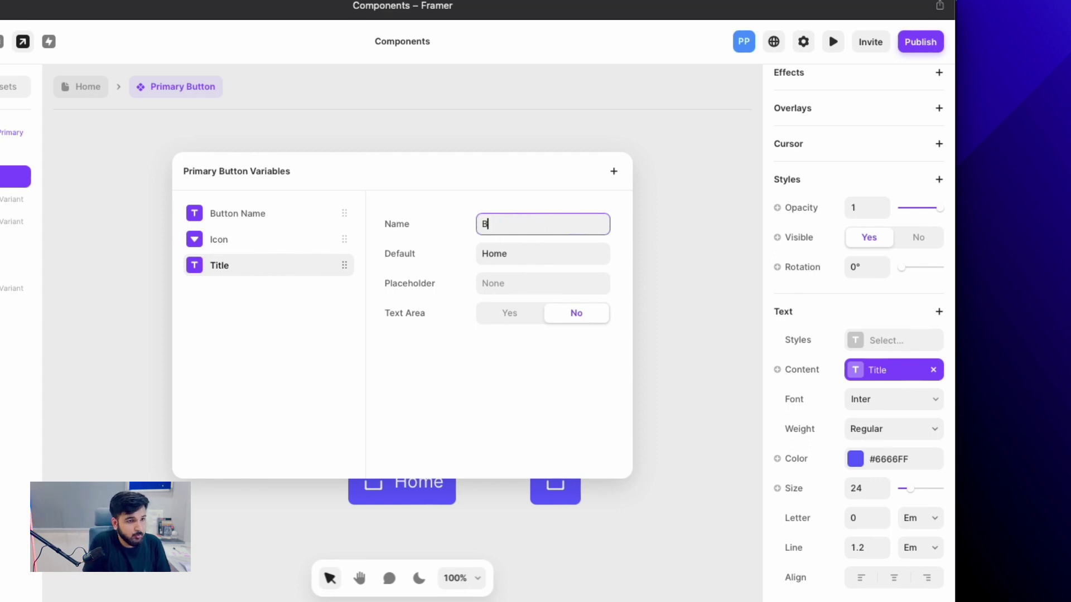
type("utton")
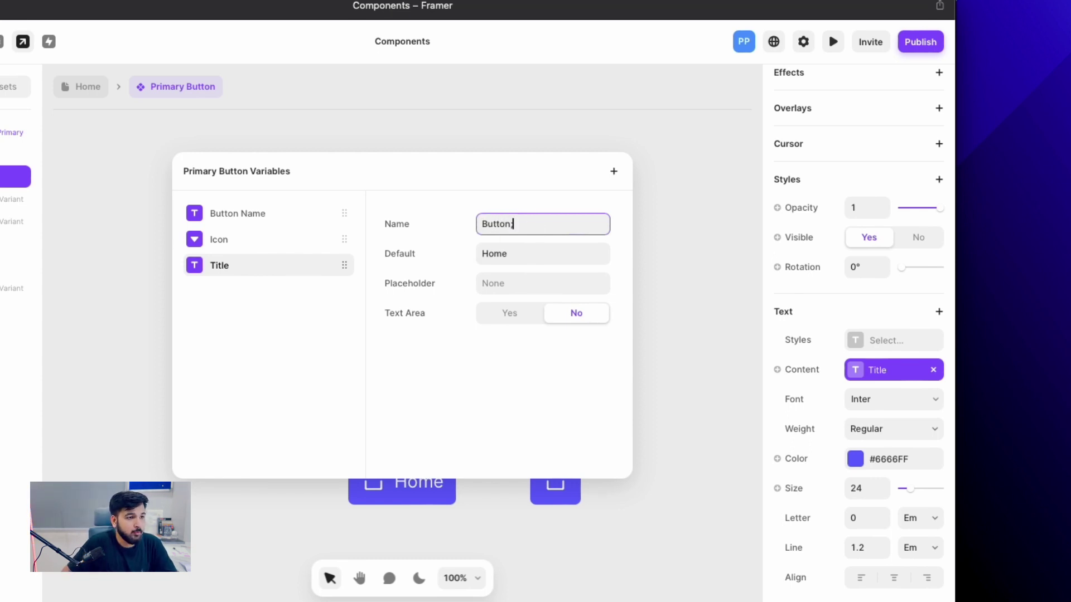
type("'s Name")
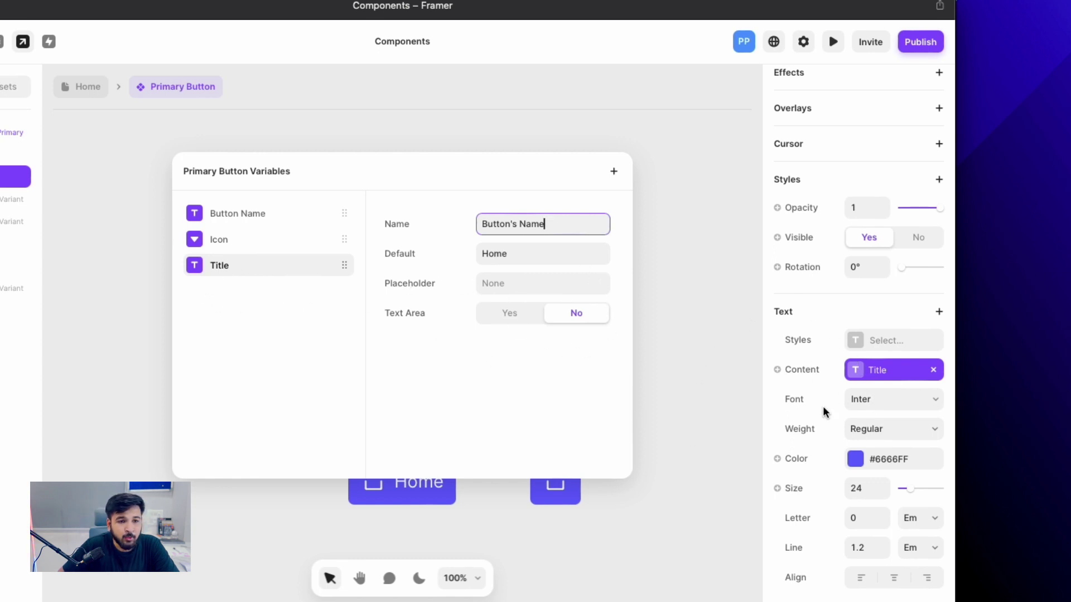
left_click(734, 397)
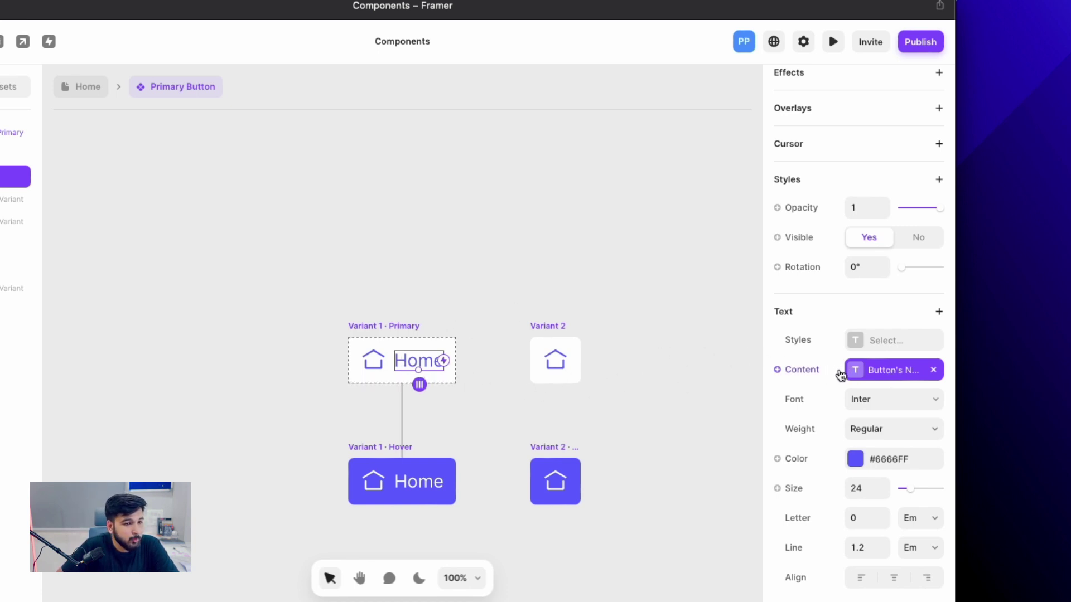
- Create a variable named "Icons" for the icon name of the house icon in Variant 1
left_click(385, 361)
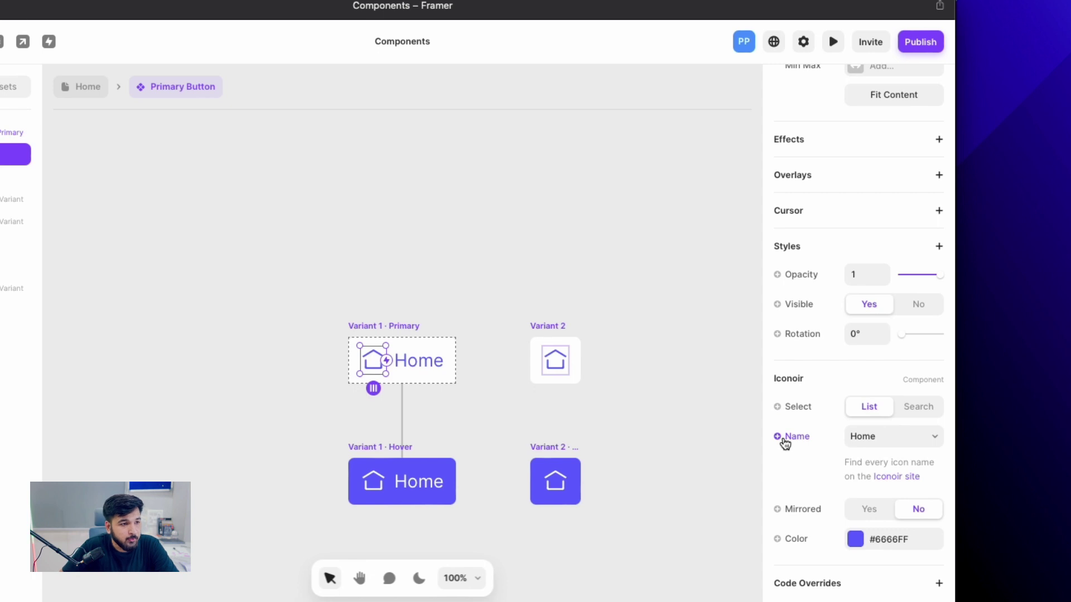
left_click(786, 437)
left_click(817, 461)
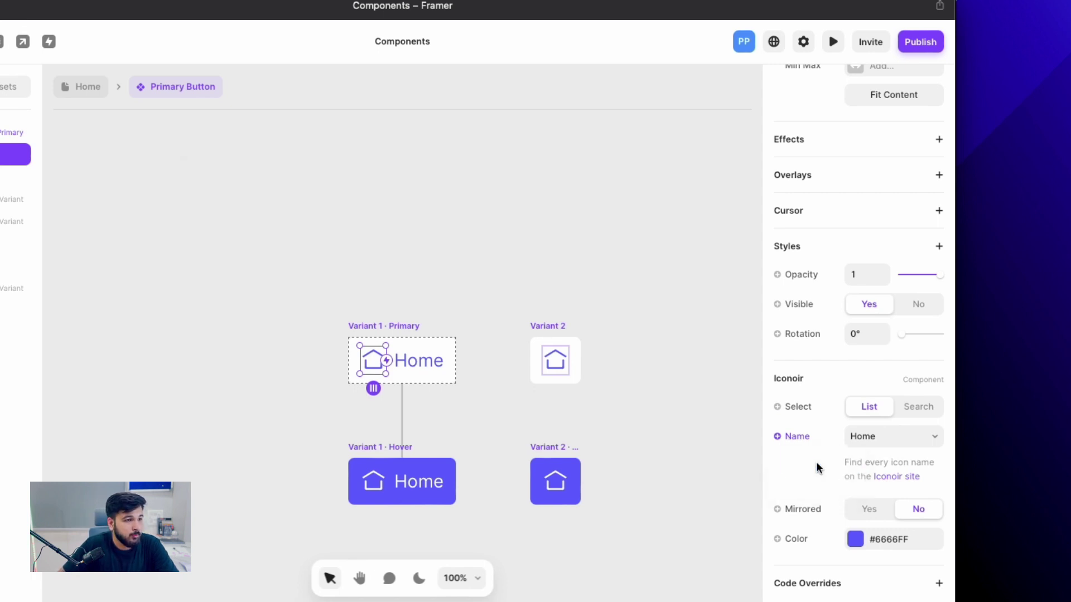
type("Icons")
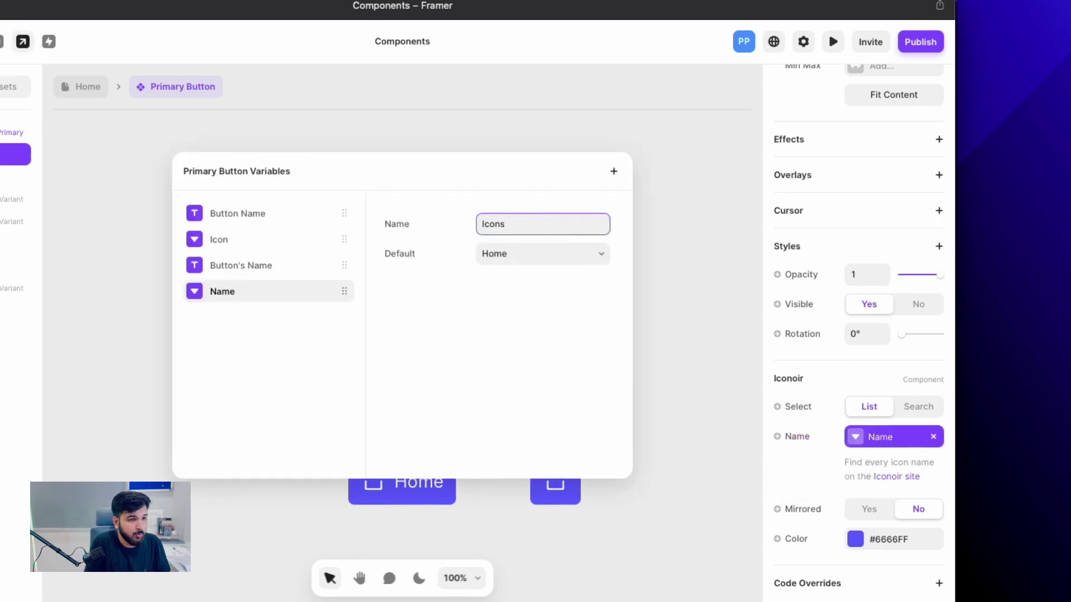
left_click(664, 306)
left_click(336, 286)
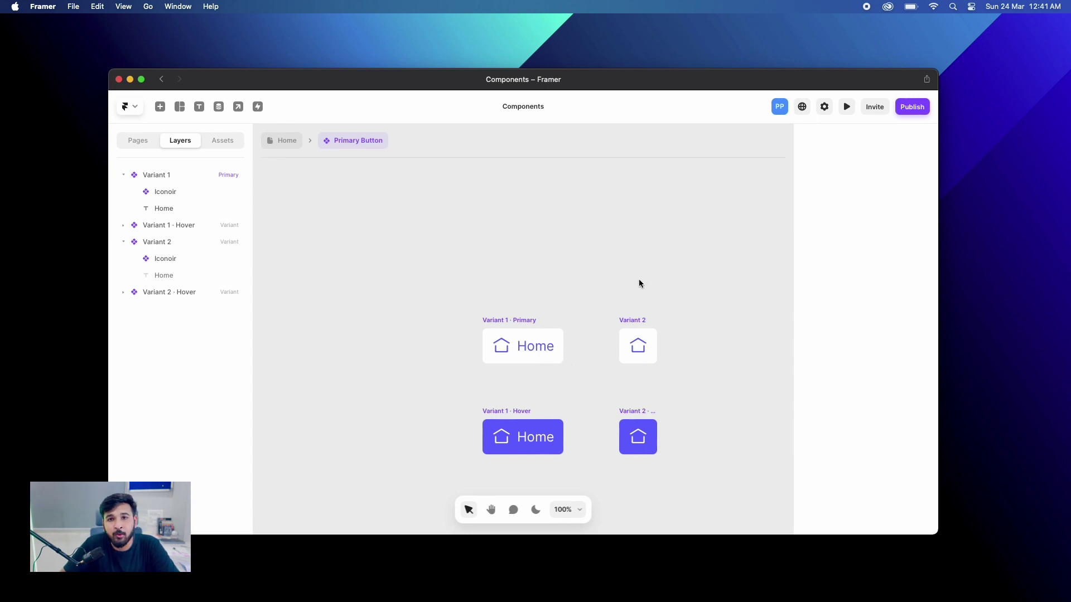
- Duplicate the Primary Button instance on the Home page and set the copy's Button's Name to "Download"
left_click(281, 143)
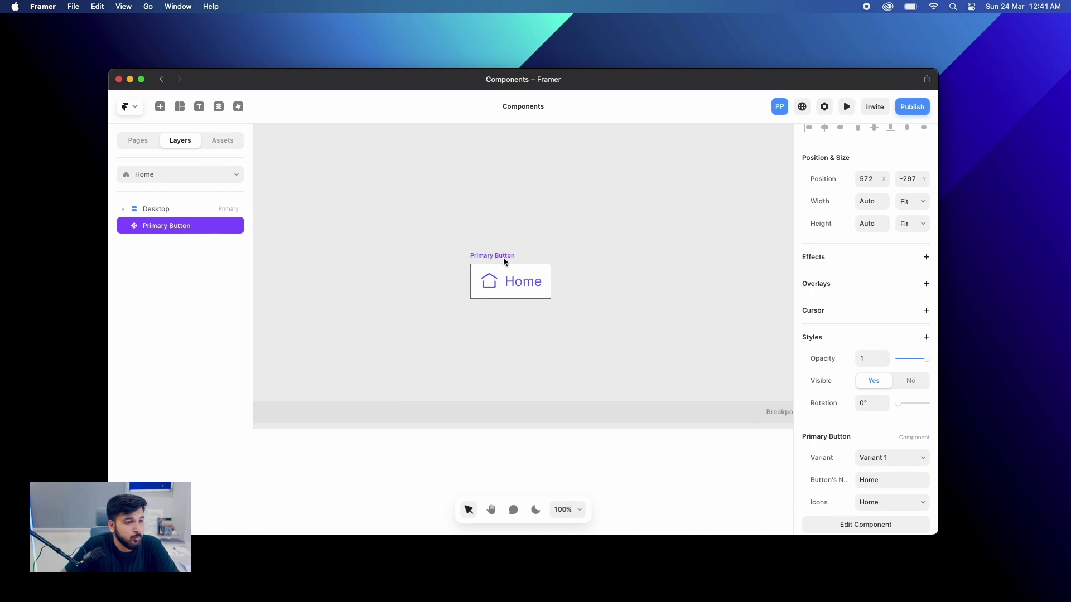
key("super+d")
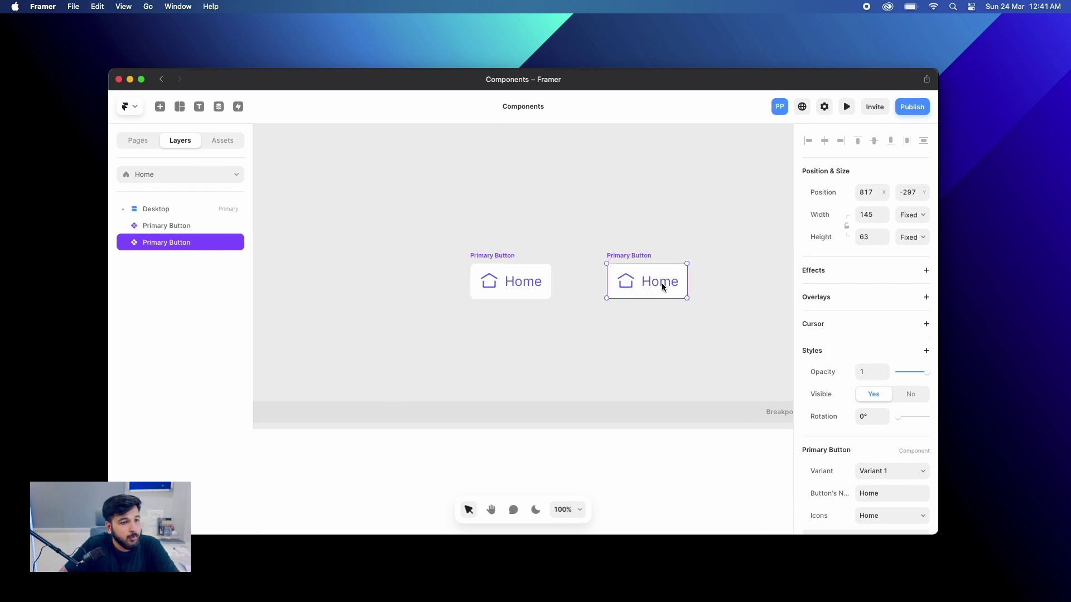
scroll(889, 468, "down", 2)
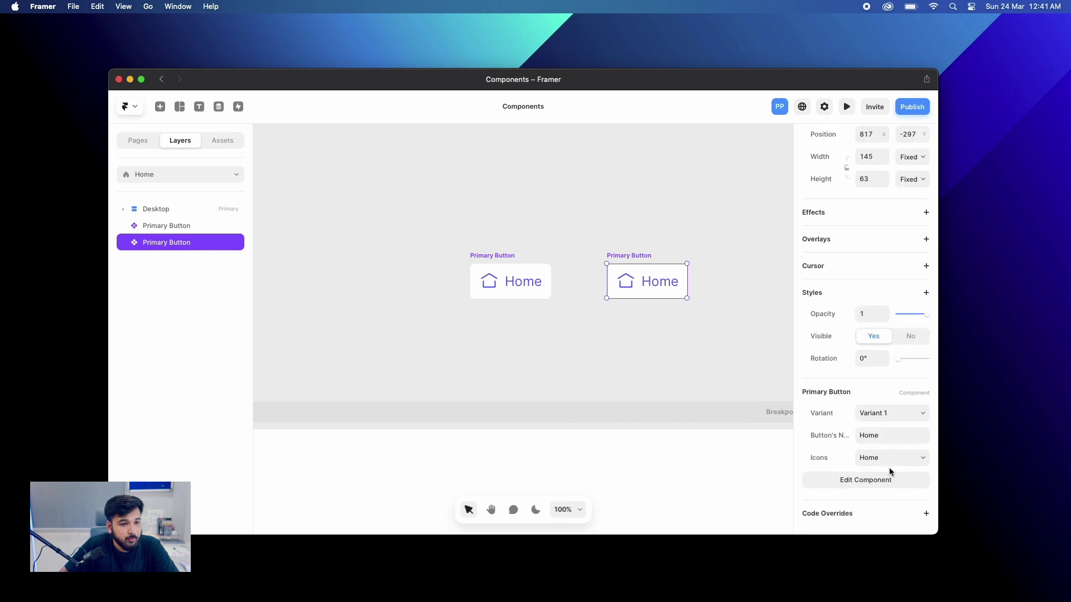
left_click(895, 435)
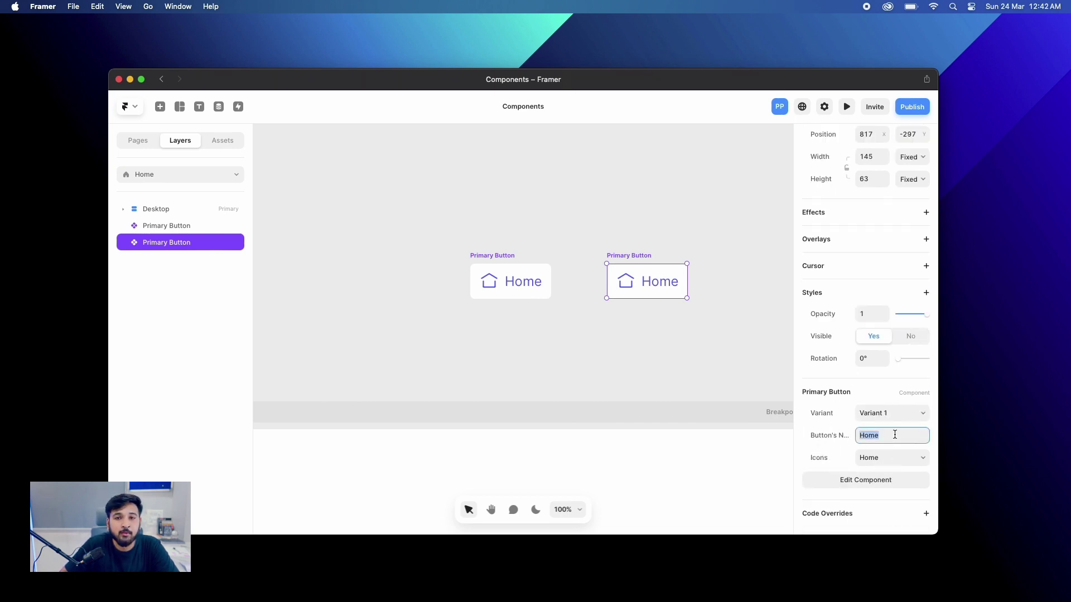
type("Download")
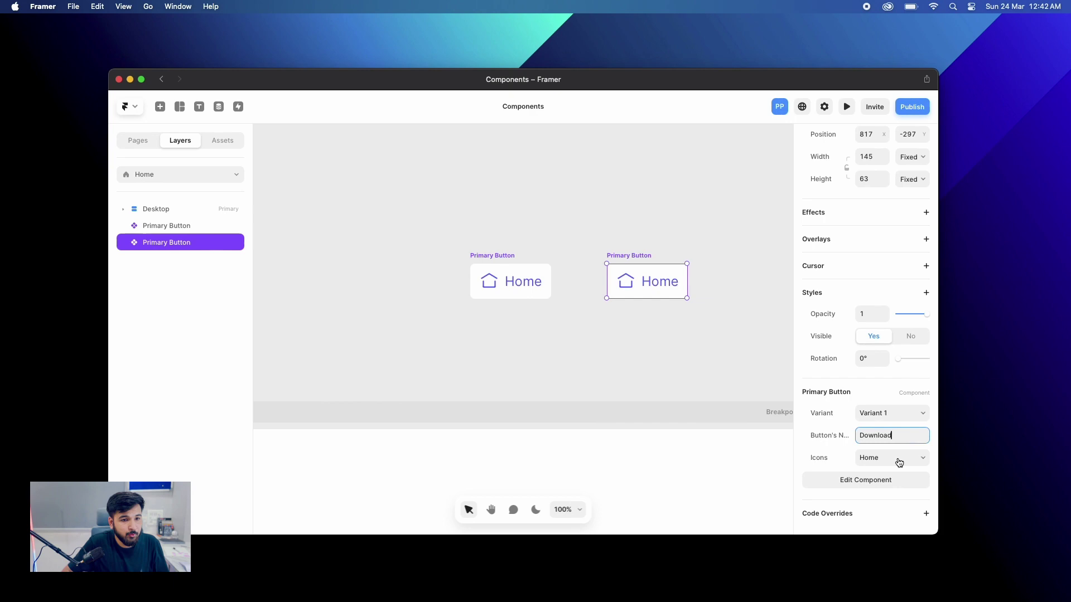
- Set the duplicated button's Icons variable to Download
left_click(899, 458)
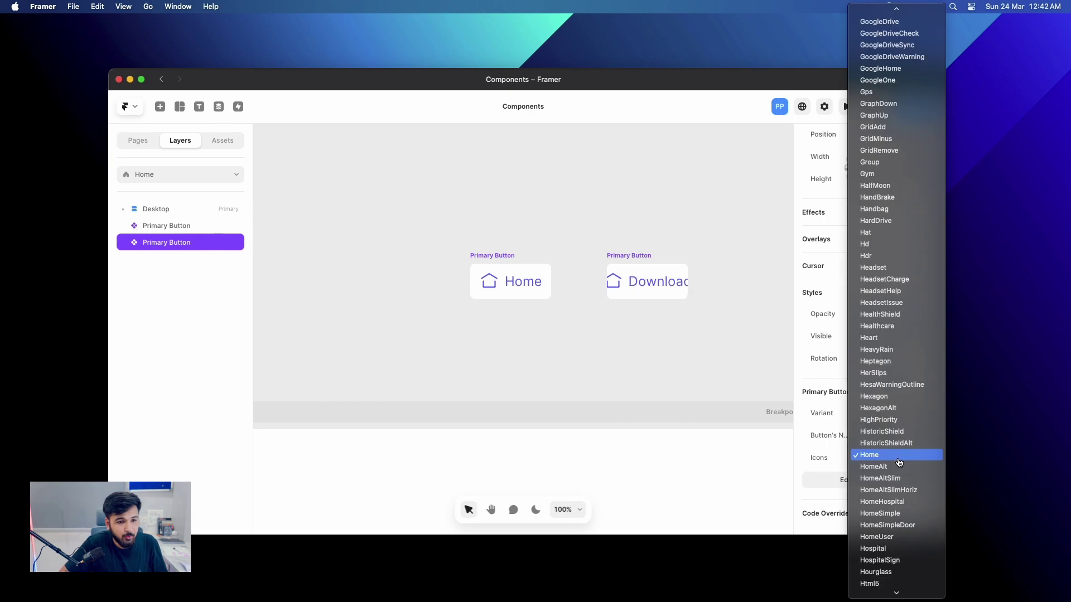
scroll(899, 463, "up", 15)
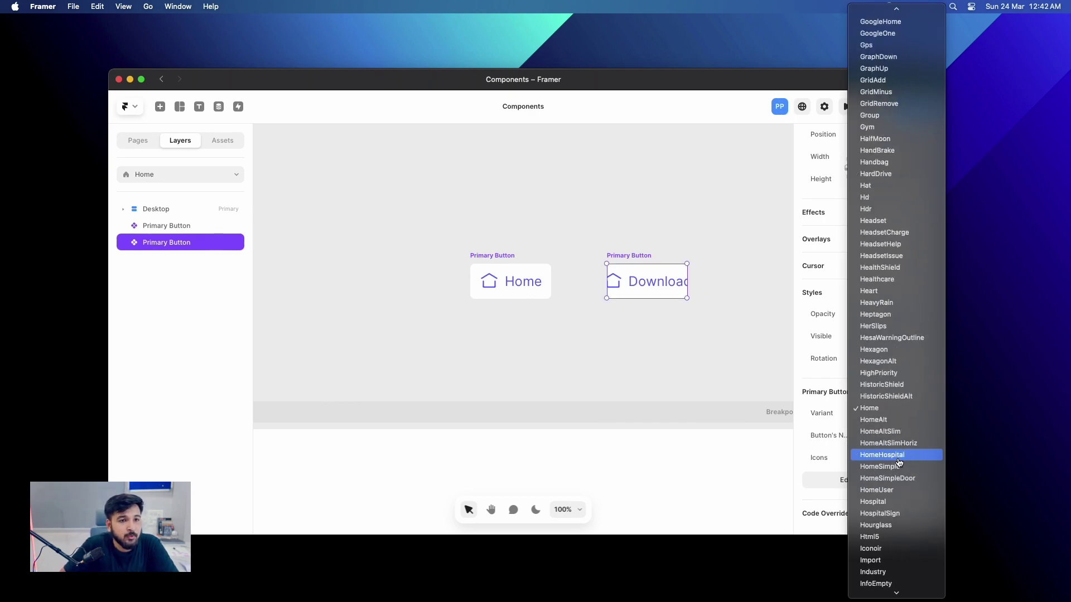
scroll(899, 462, "up", 20)
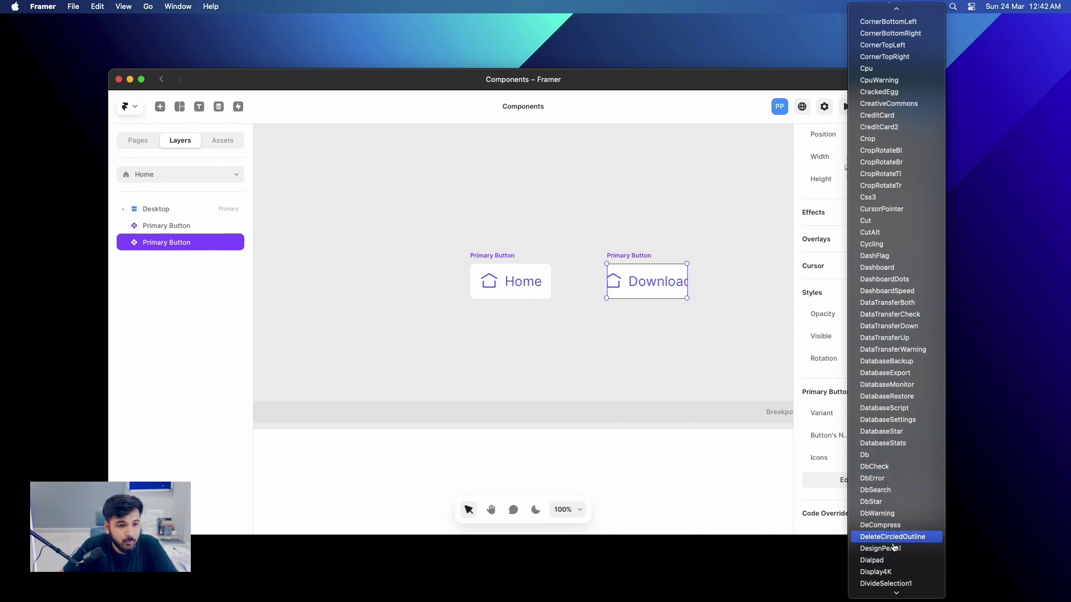
scroll(895, 572, "down", 5)
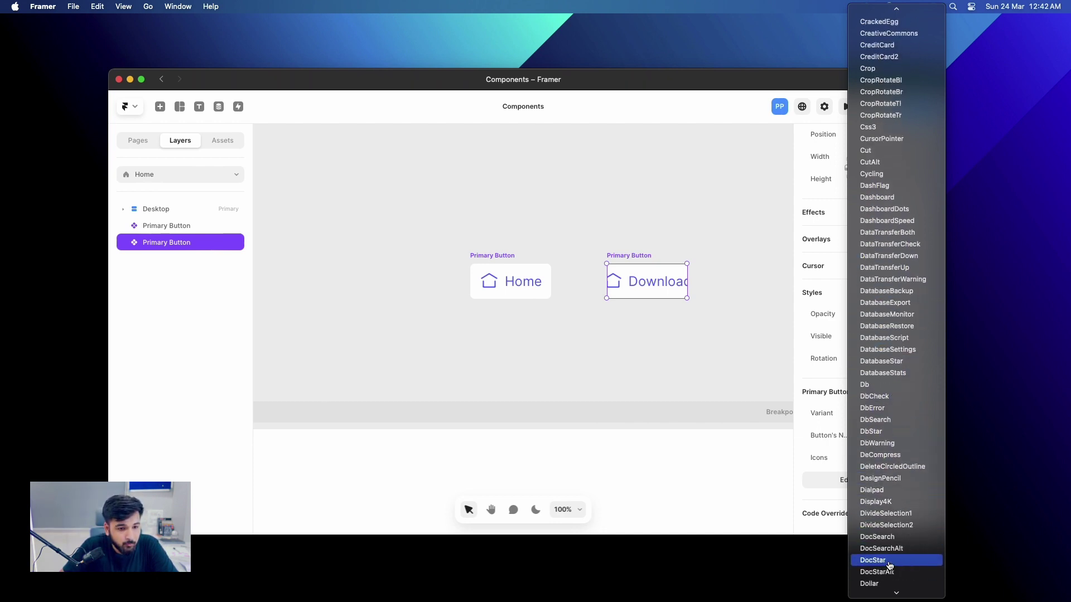
scroll(889, 565, "down", 4)
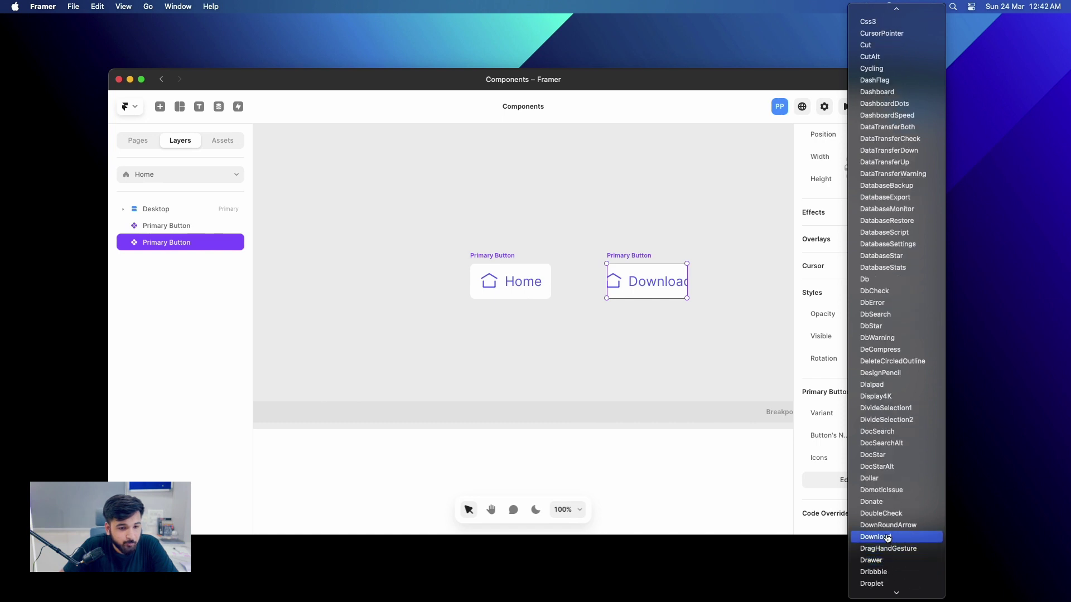
left_click(888, 537)
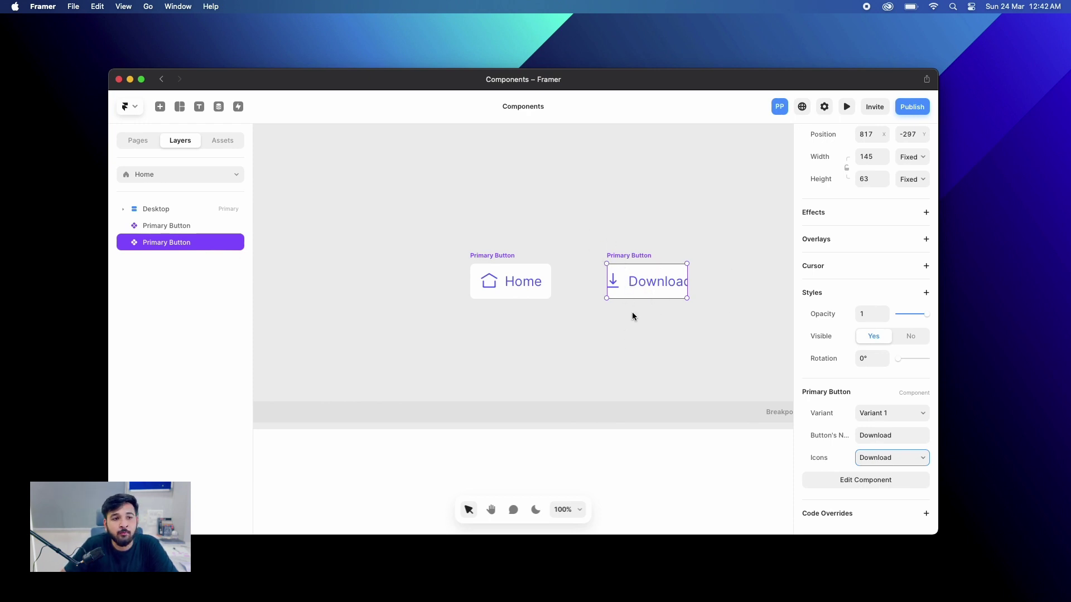
- Set the Download button's width and height to Fit Content and check the page in the preview
left_click(912, 157)
left_click(915, 185)
left_click(915, 183)
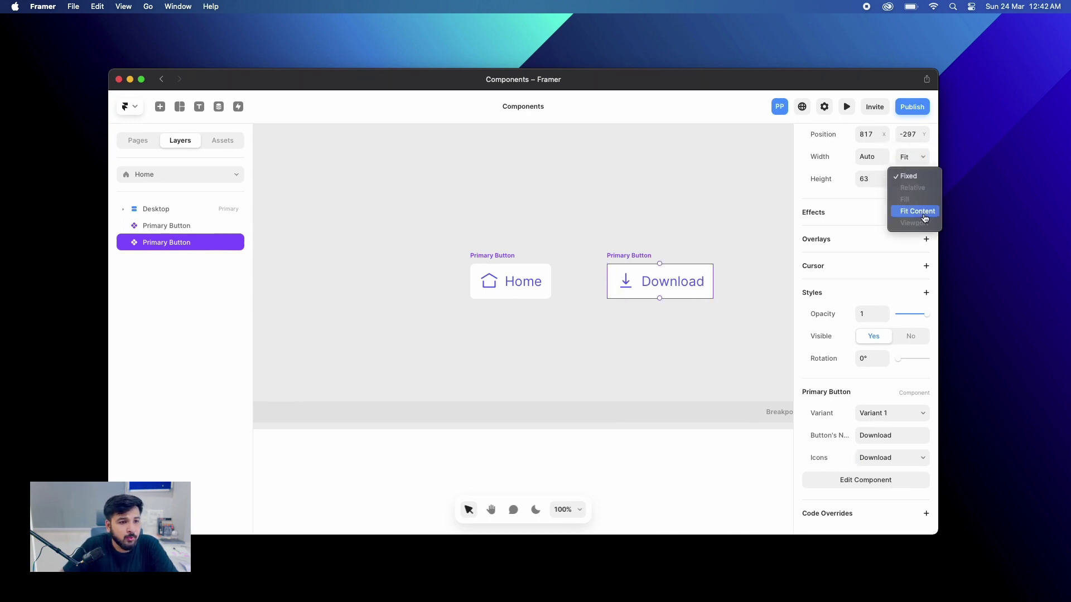
left_click(915, 211)
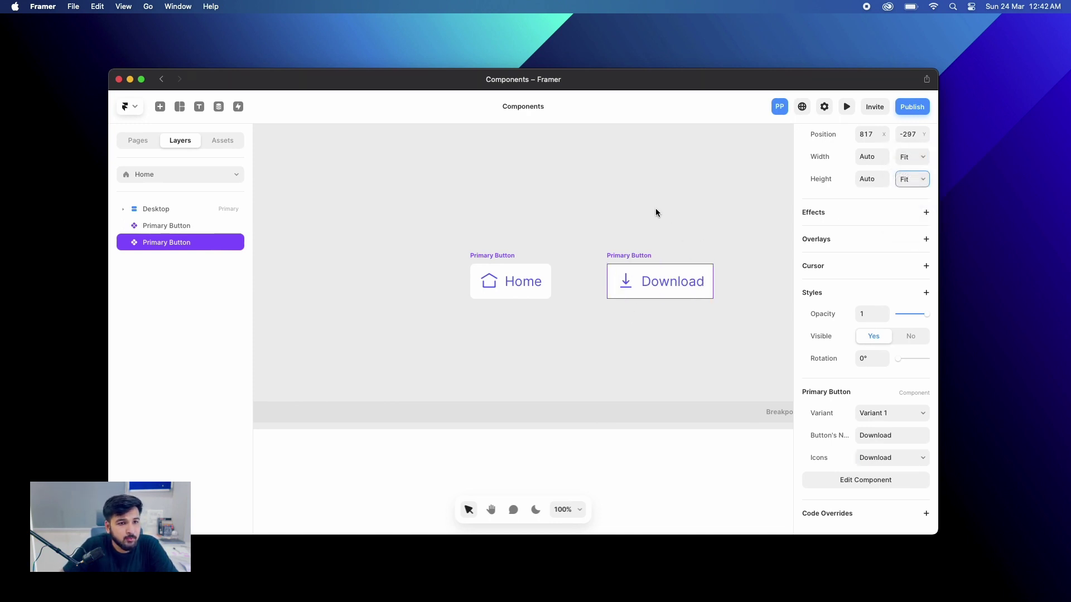
left_click(847, 107)
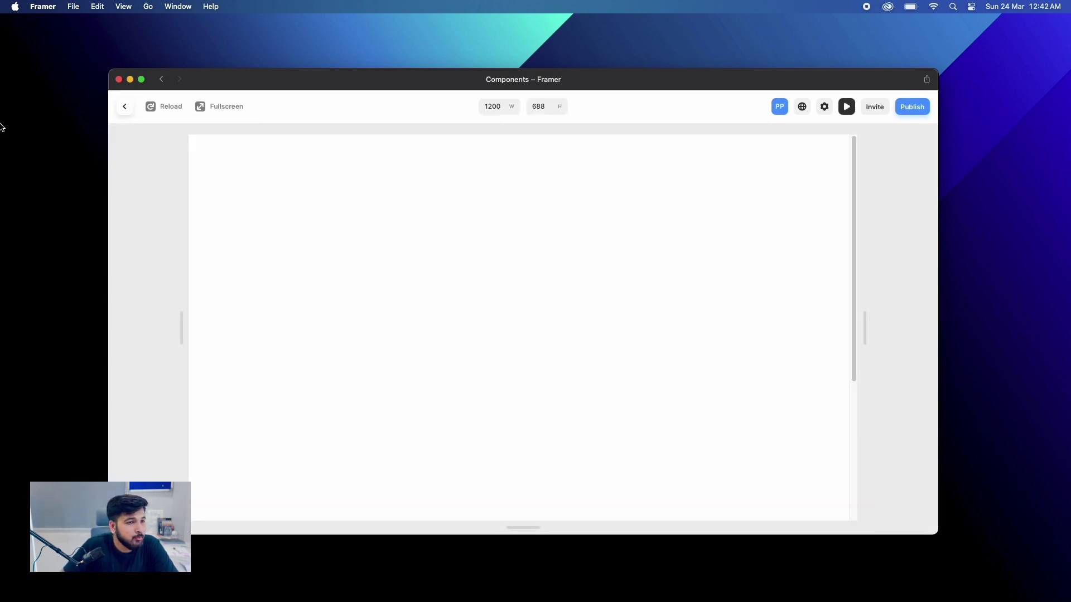
left_click(125, 107)
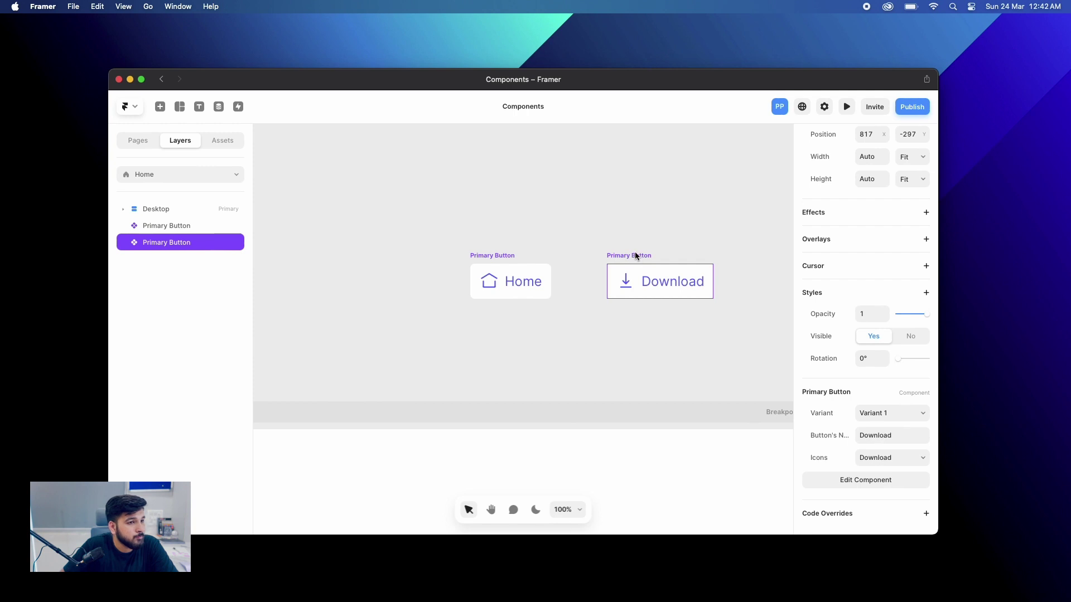
- Move the Download button into the Desktop breakpoint and preview the page with it
left_click_drag(634, 253, 564, 463)
scroll(576, 380, "up", 2)
scroll(578, 365, "down", 5)
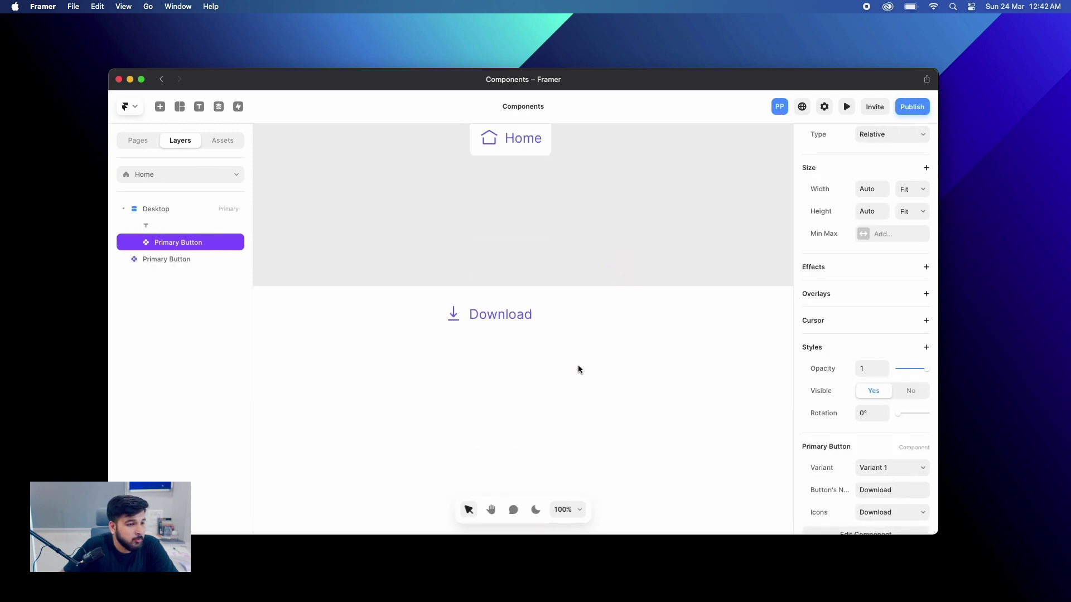
left_click(352, 270)
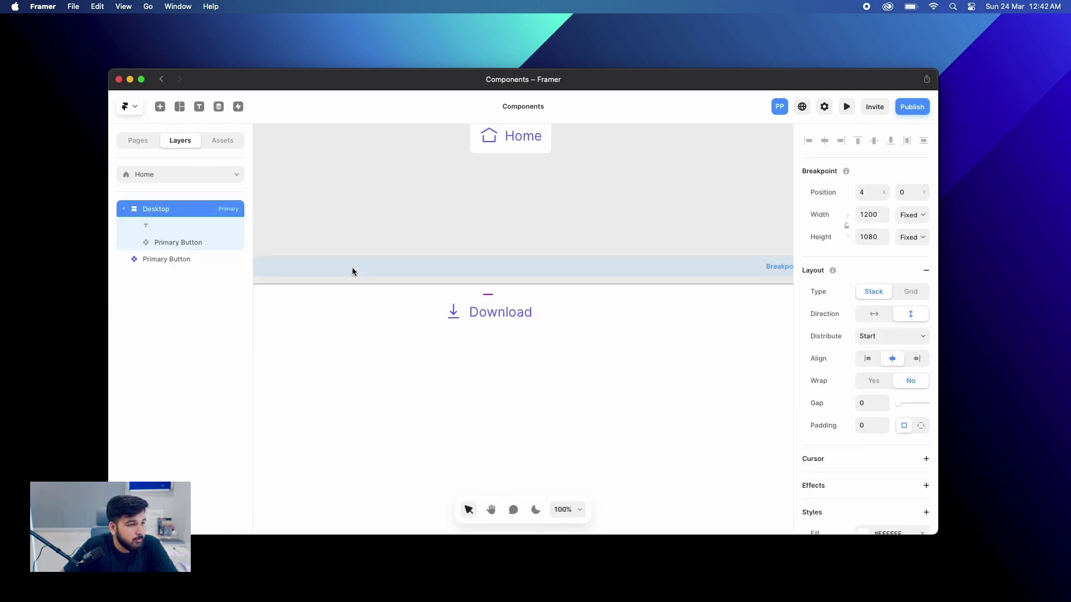
left_click(847, 107)
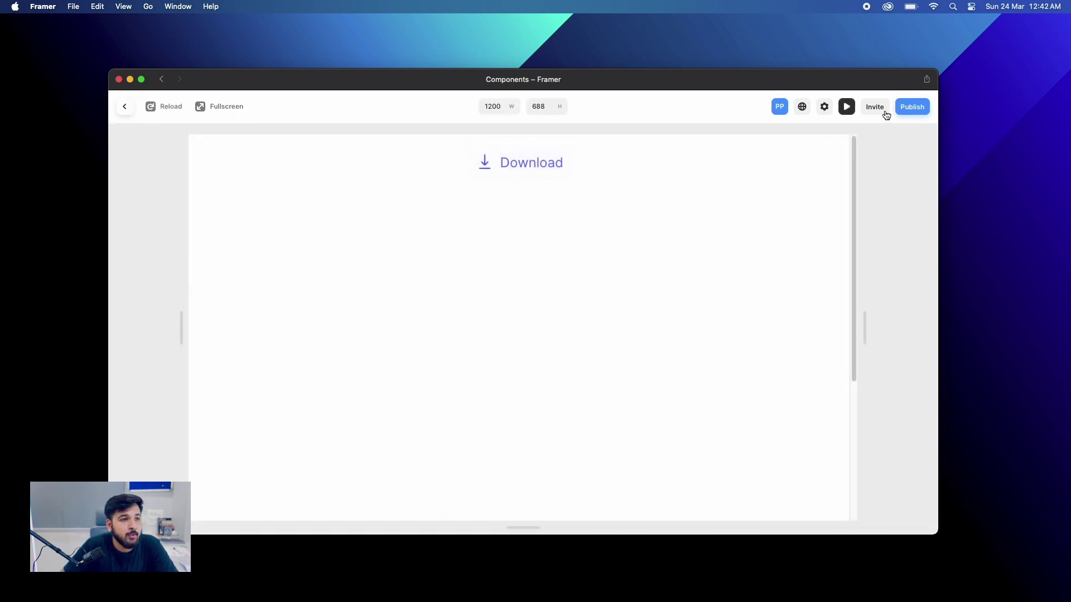
left_click(845, 107)
- Move the Home button into the Desktop breakpoint below the Download button and preview the page
scroll(502, 184, "up", 3)
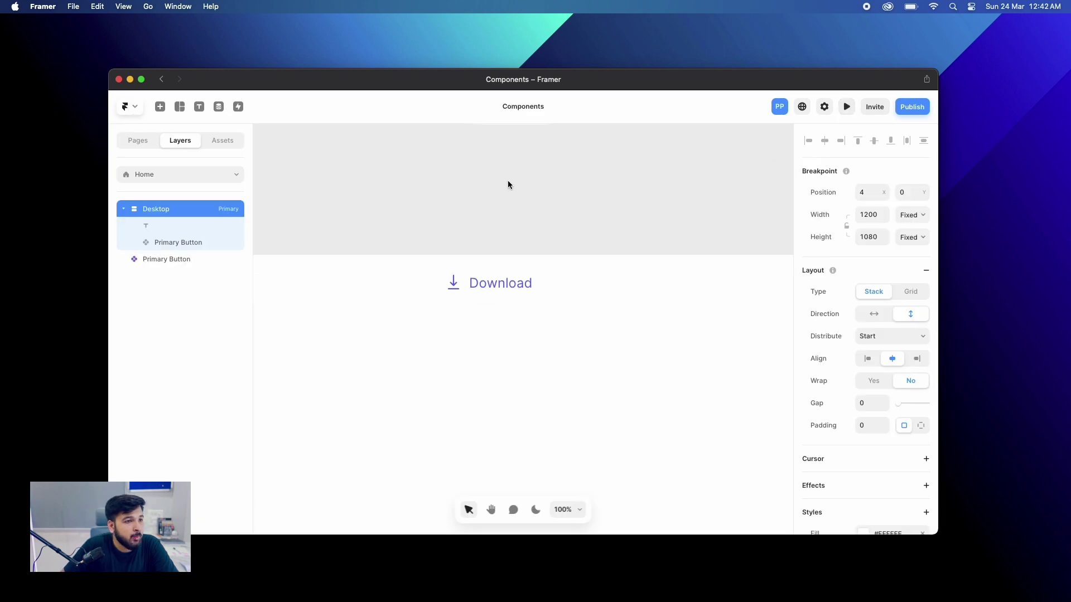
left_click_drag(507, 244, 582, 468)
left_click(846, 107)
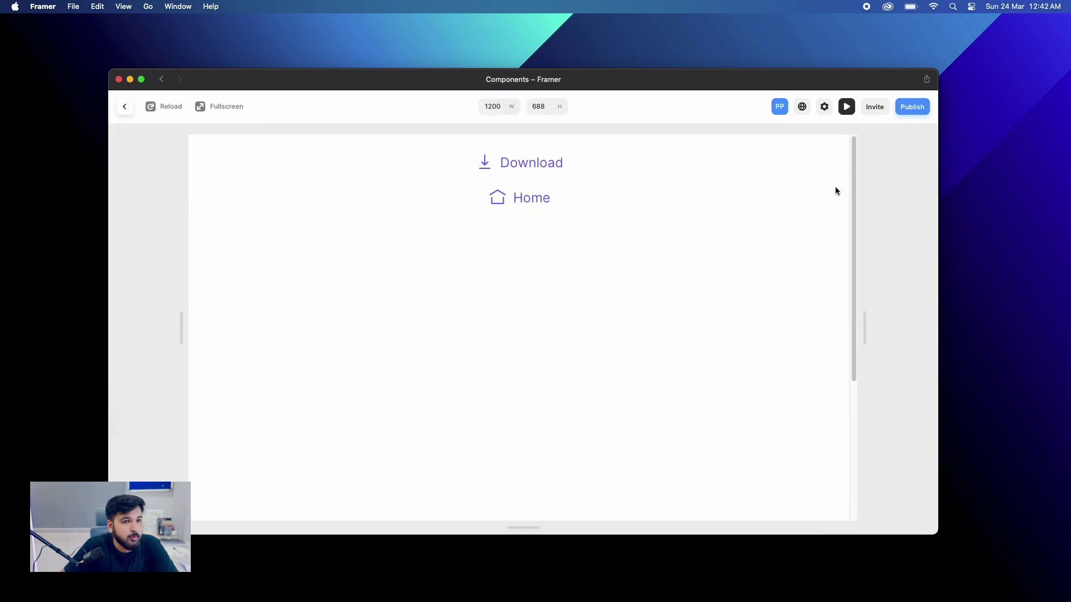